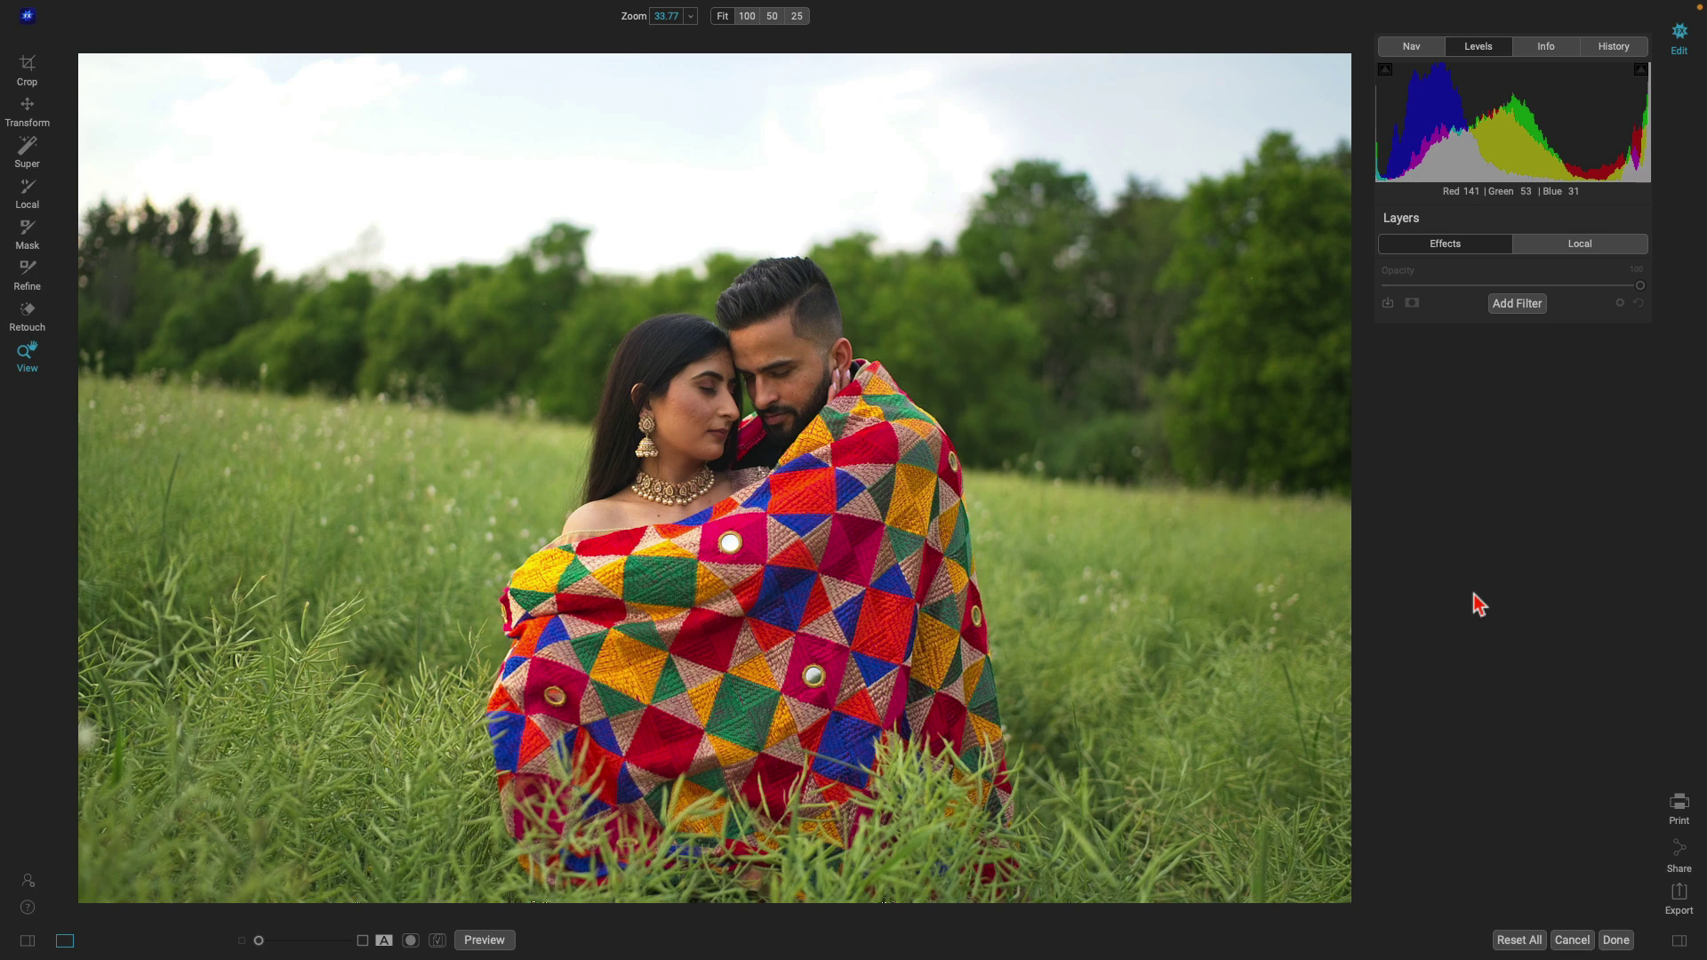
Switch to the Crop tool so the rule-of-thirds grid covers the couple's photo.
key("c")
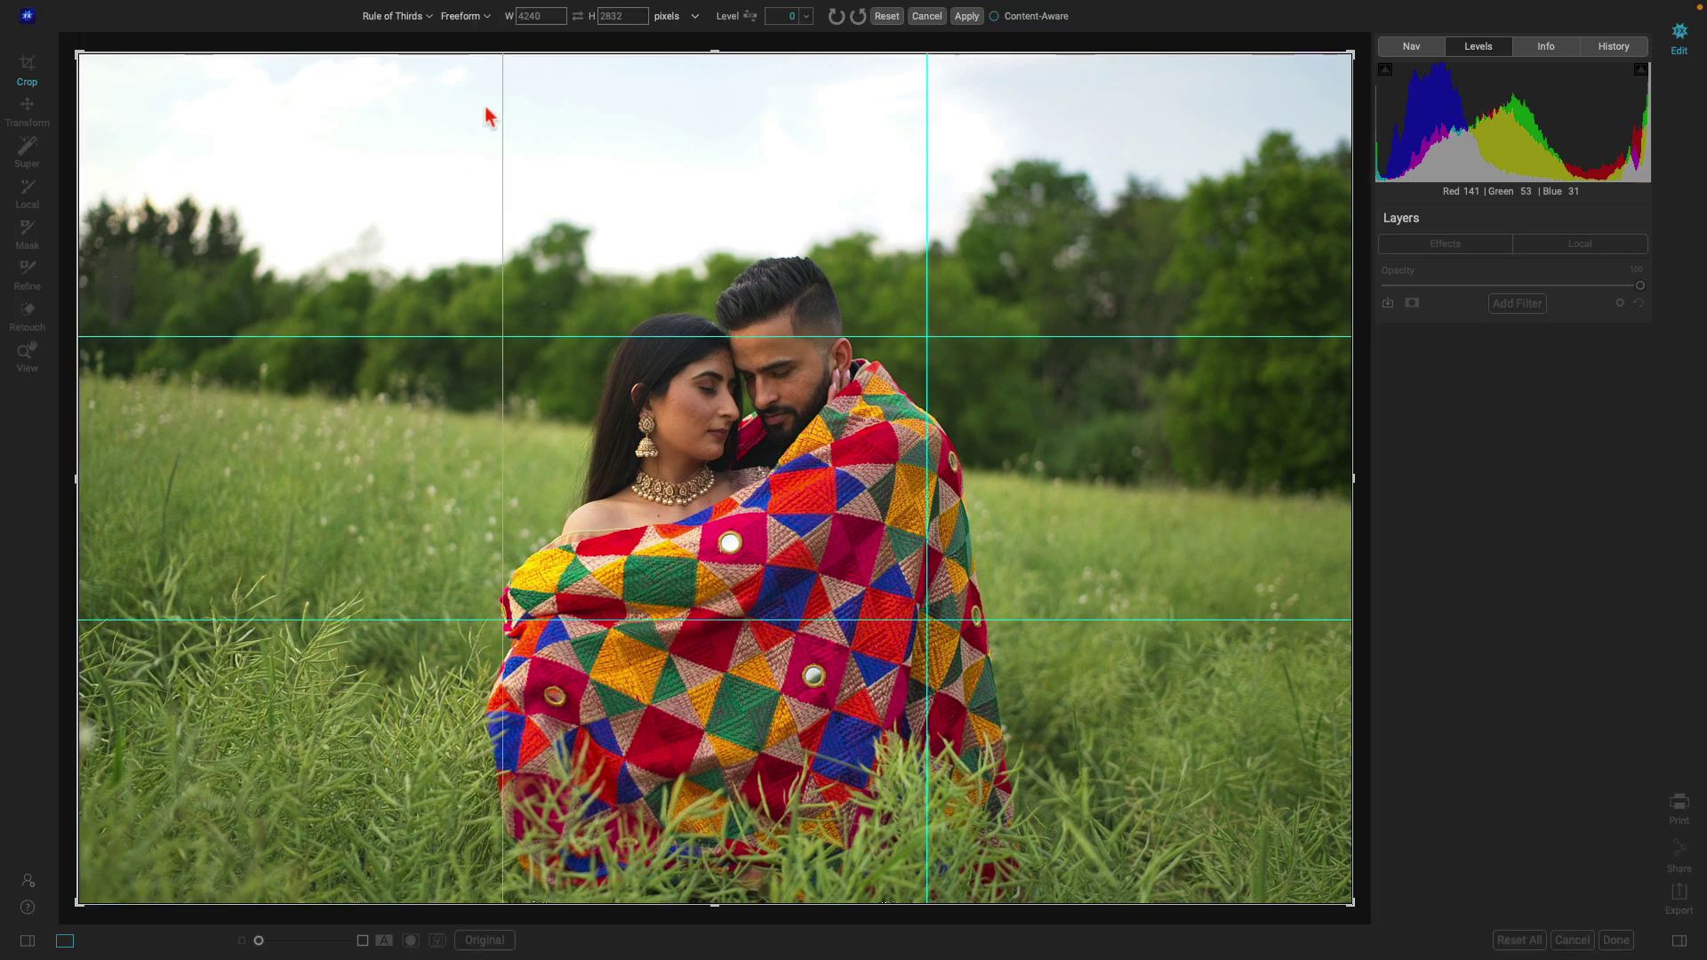
Crop to 4x5 (8x10), tightening from the top-left and shifting the photo down.
left_click(488, 17)
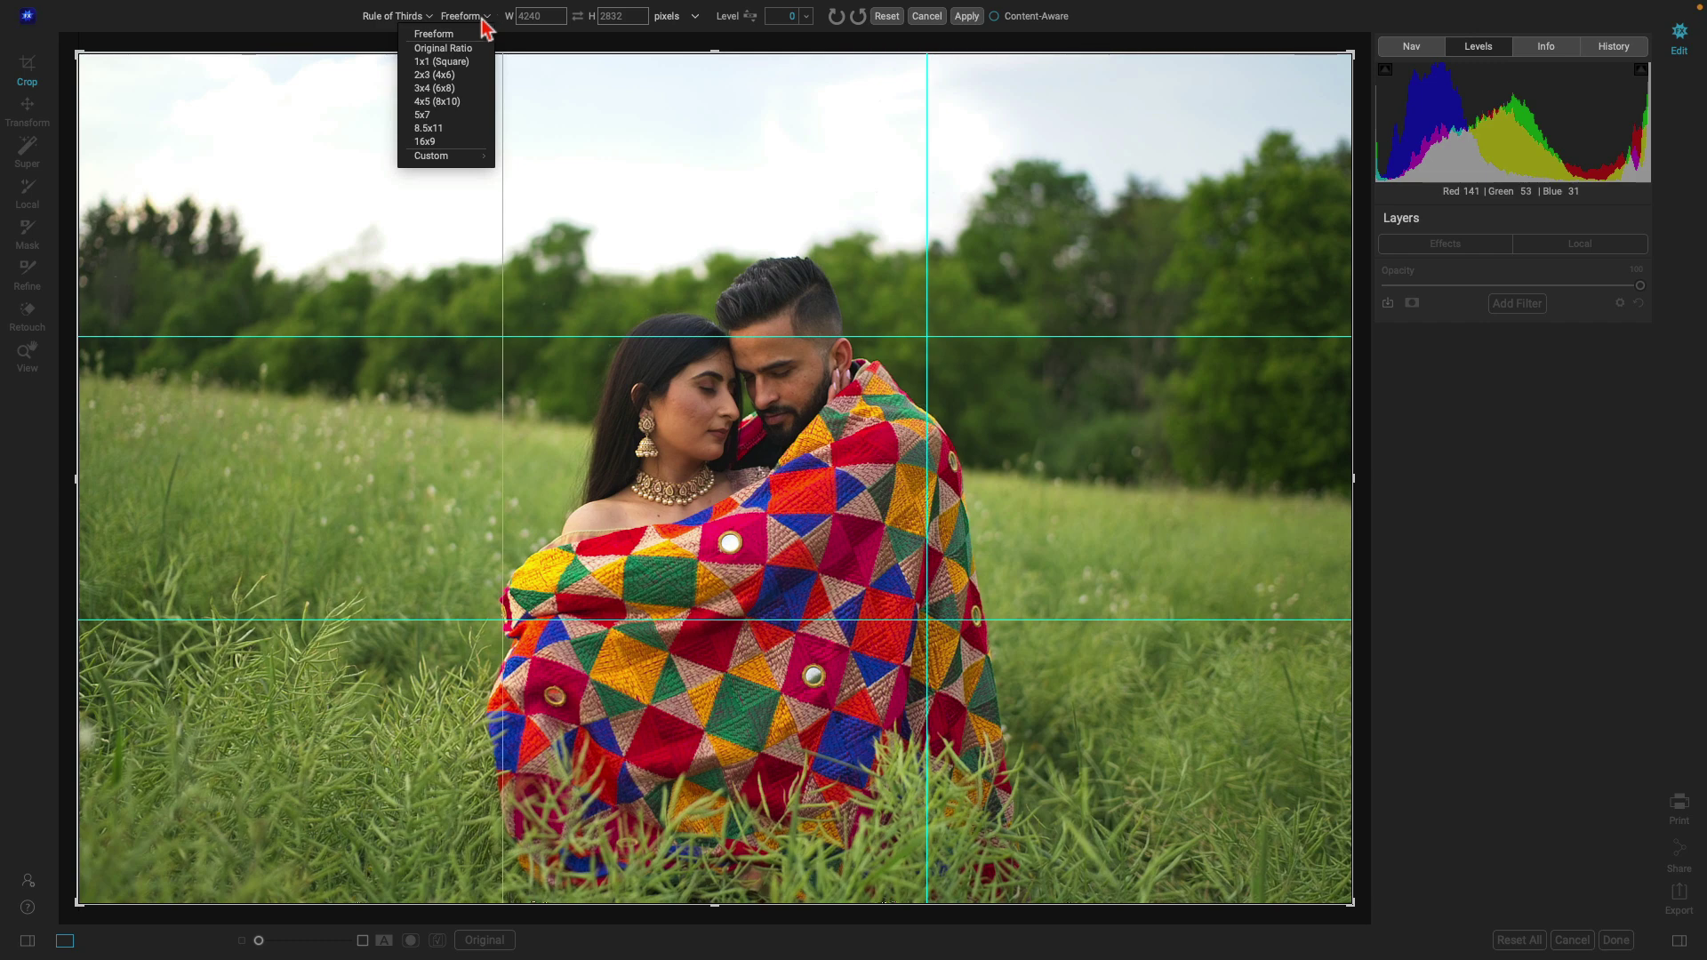
left_click(449, 101)
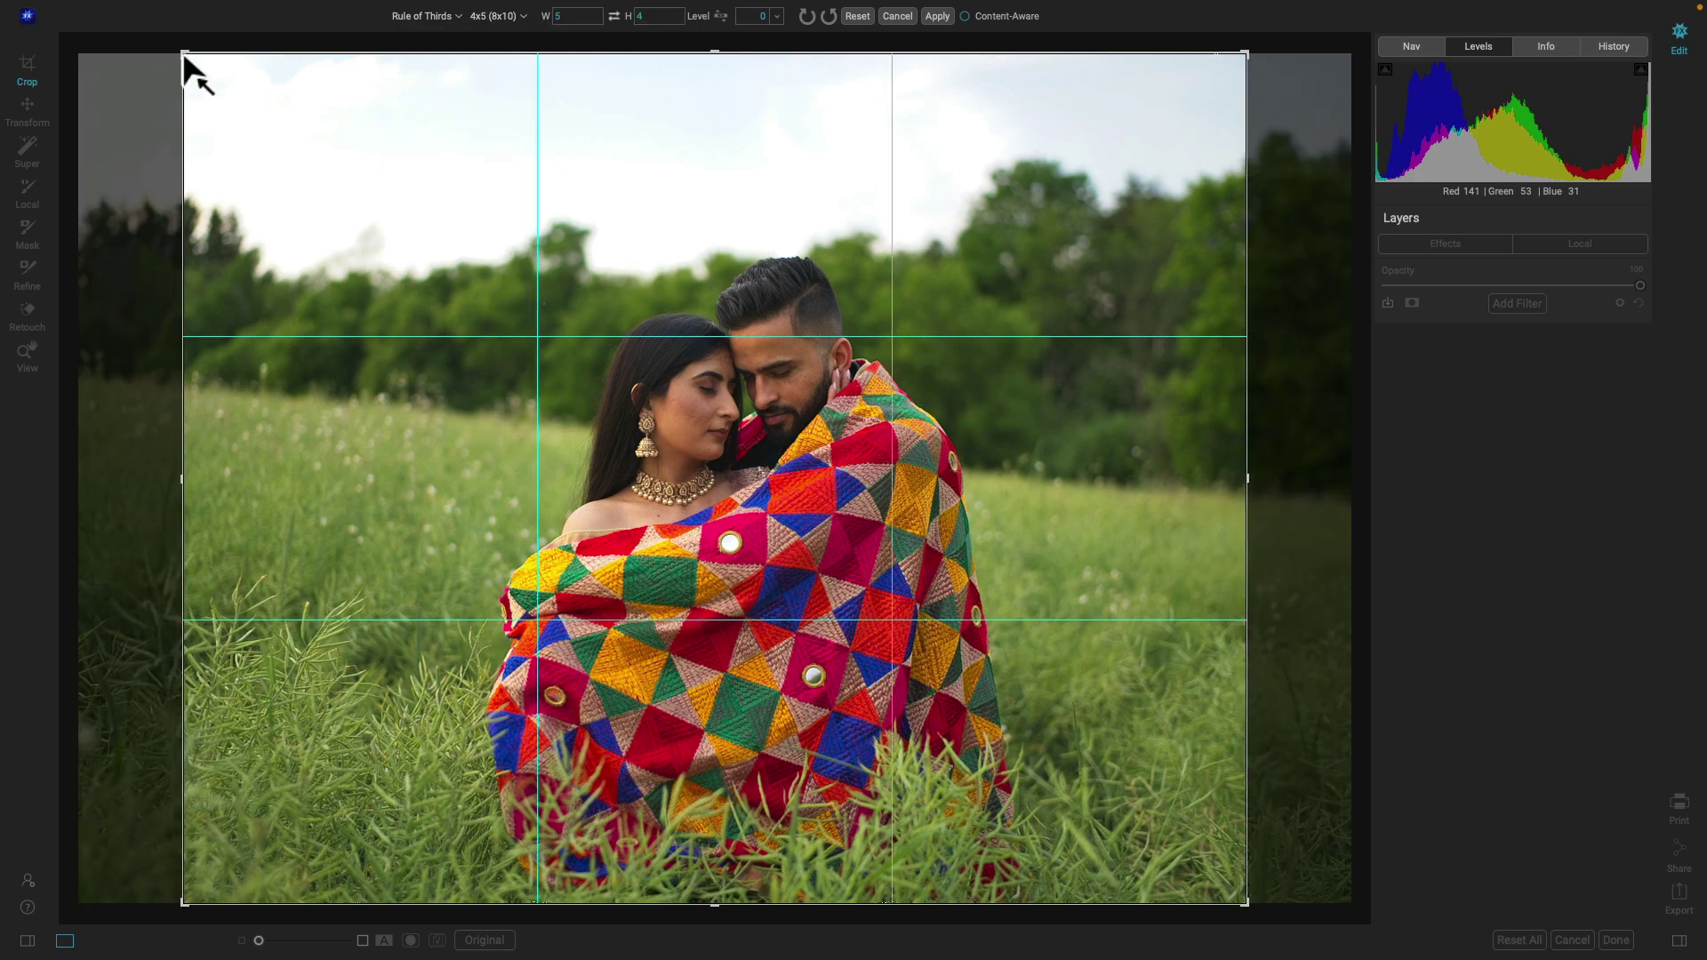
left_click_drag(185, 55, 257, 114)
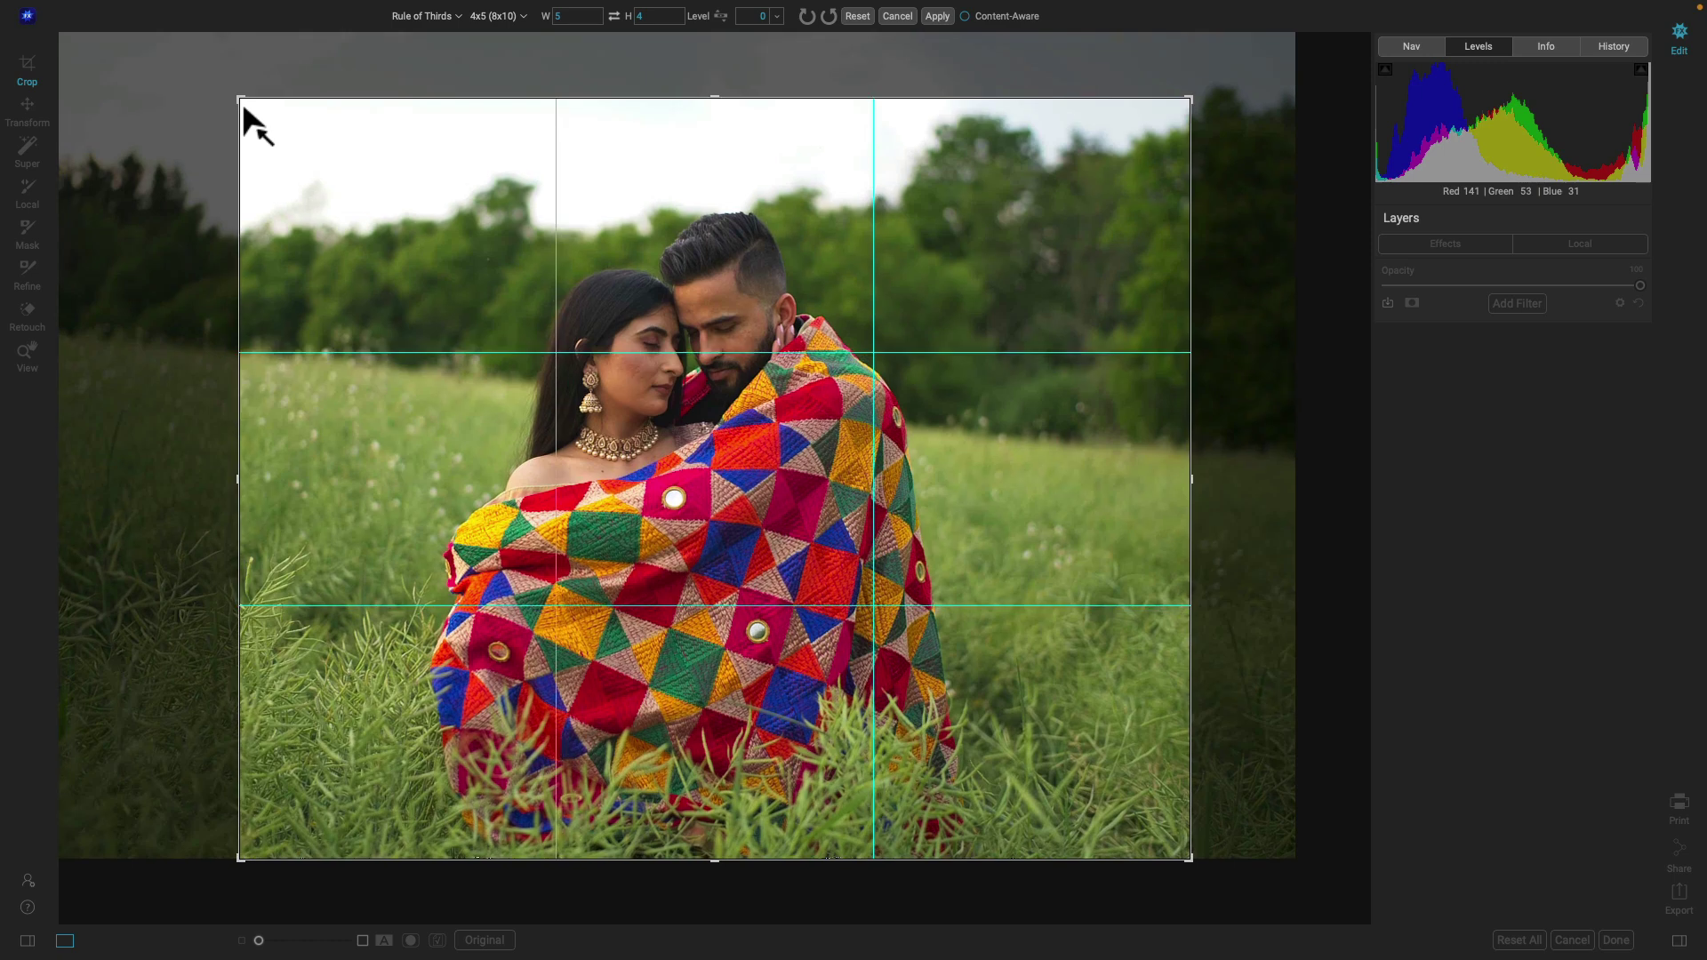
left_click_drag(431, 278, 451, 294)
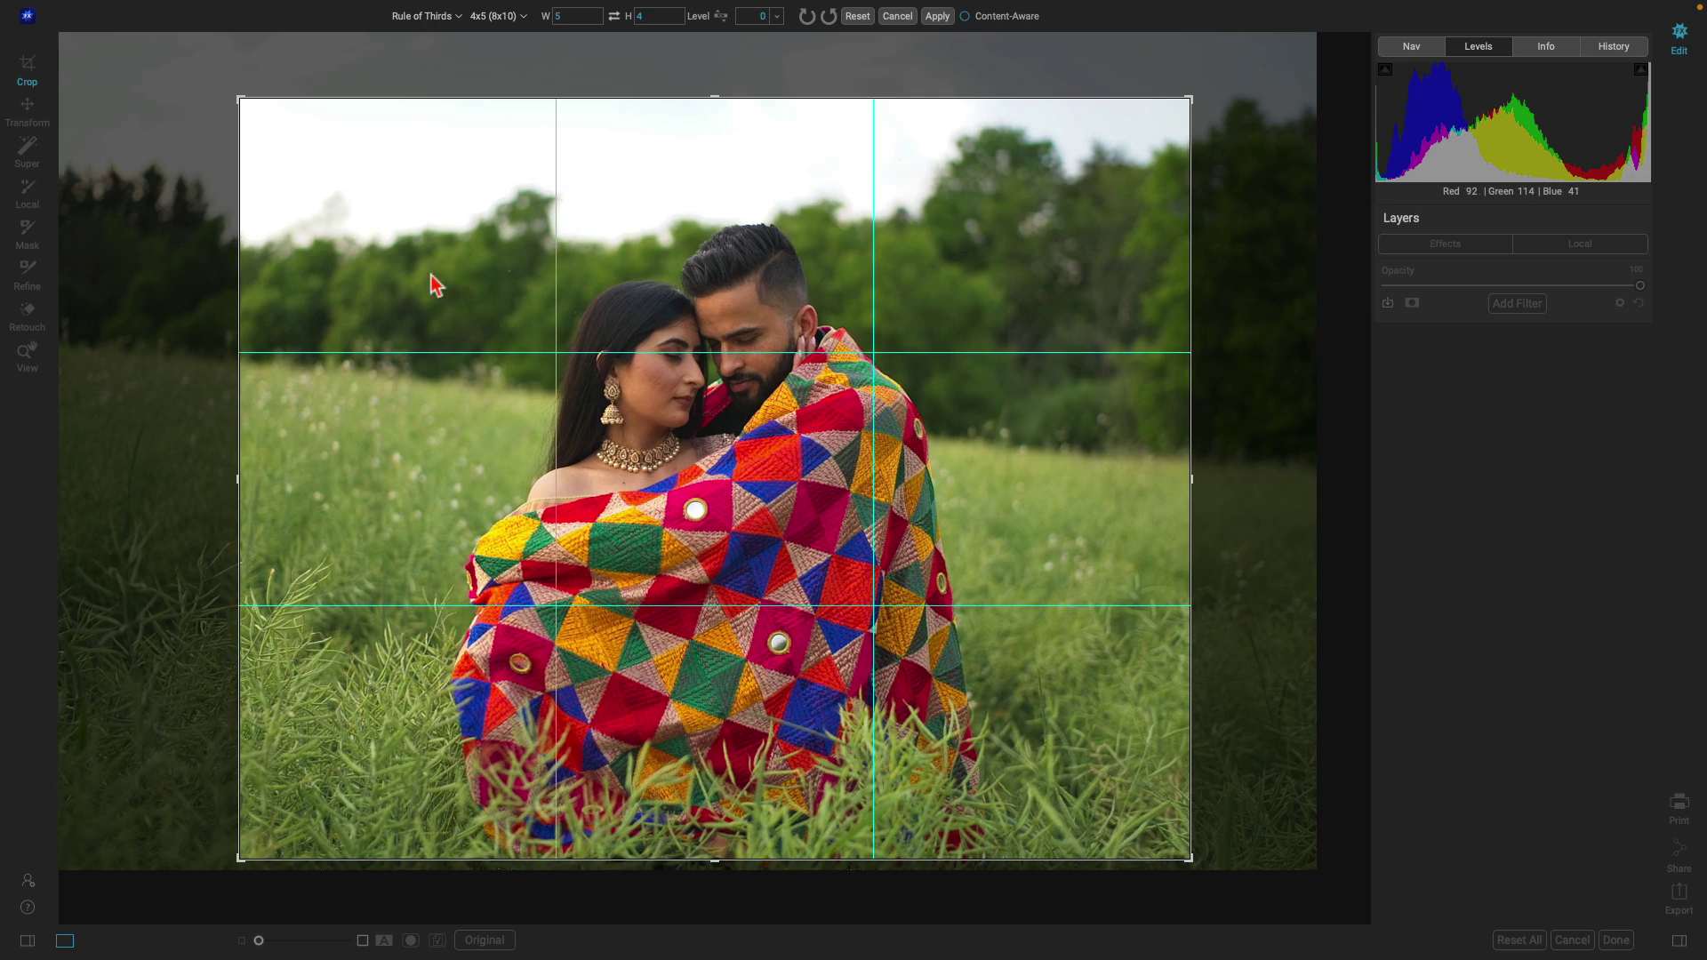
key("Return")
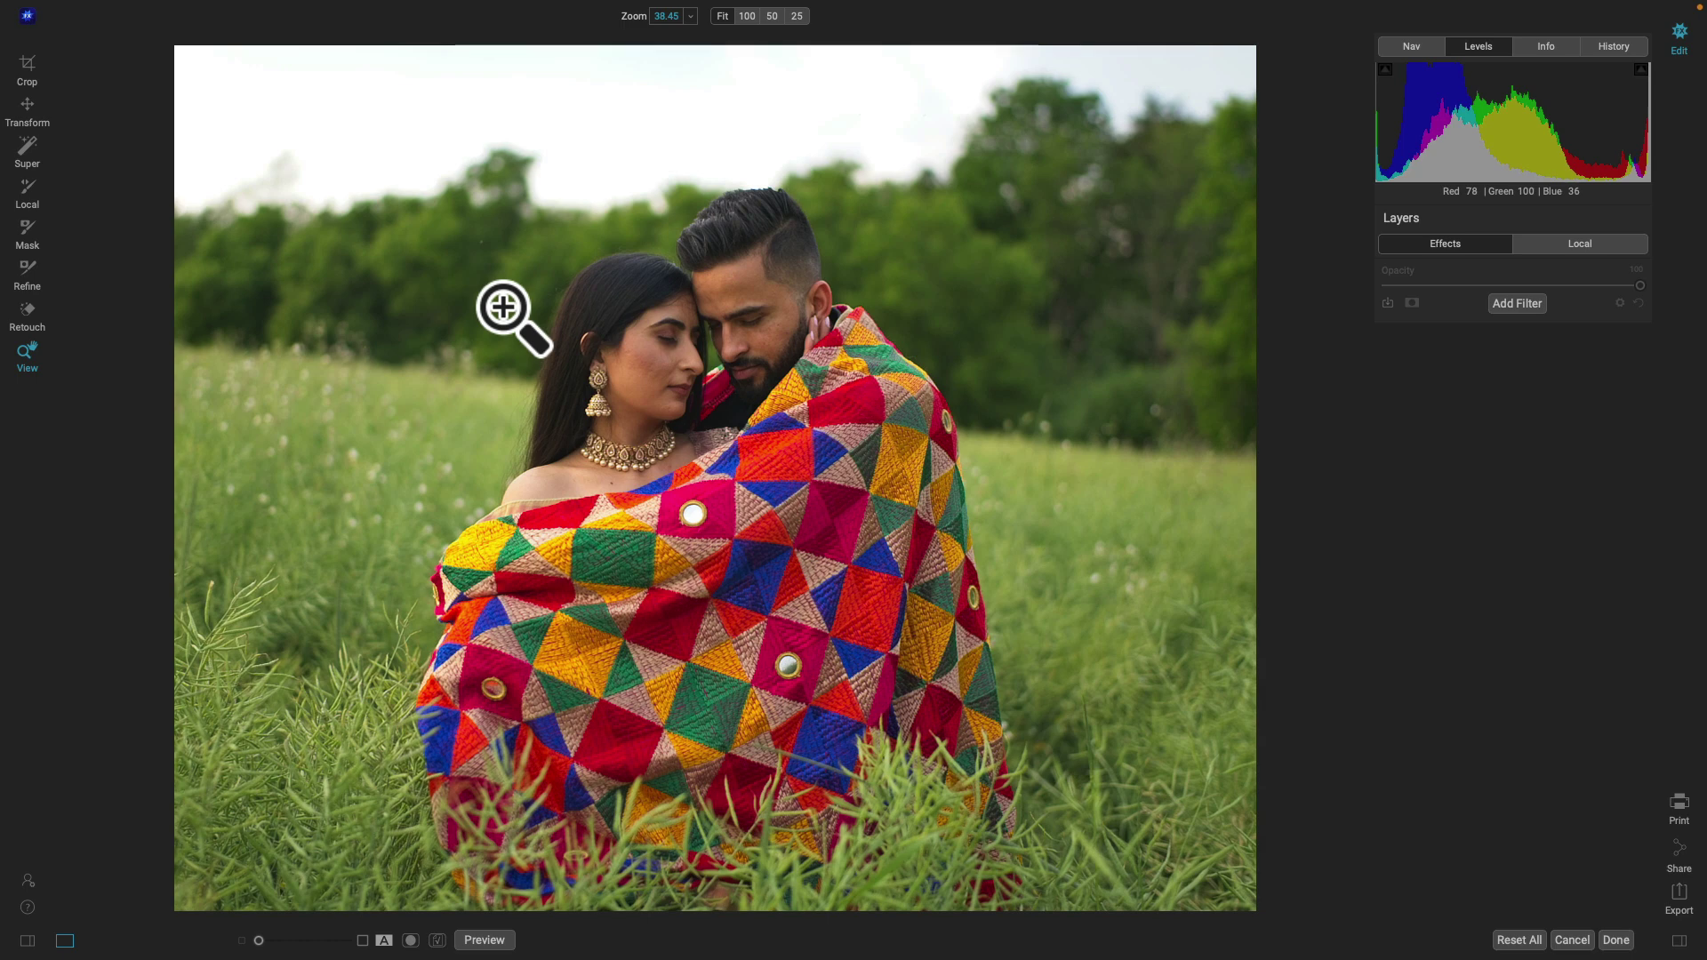
Super Select the woman, man and blanket and apply a Midtones + local adjustment.
key("w")
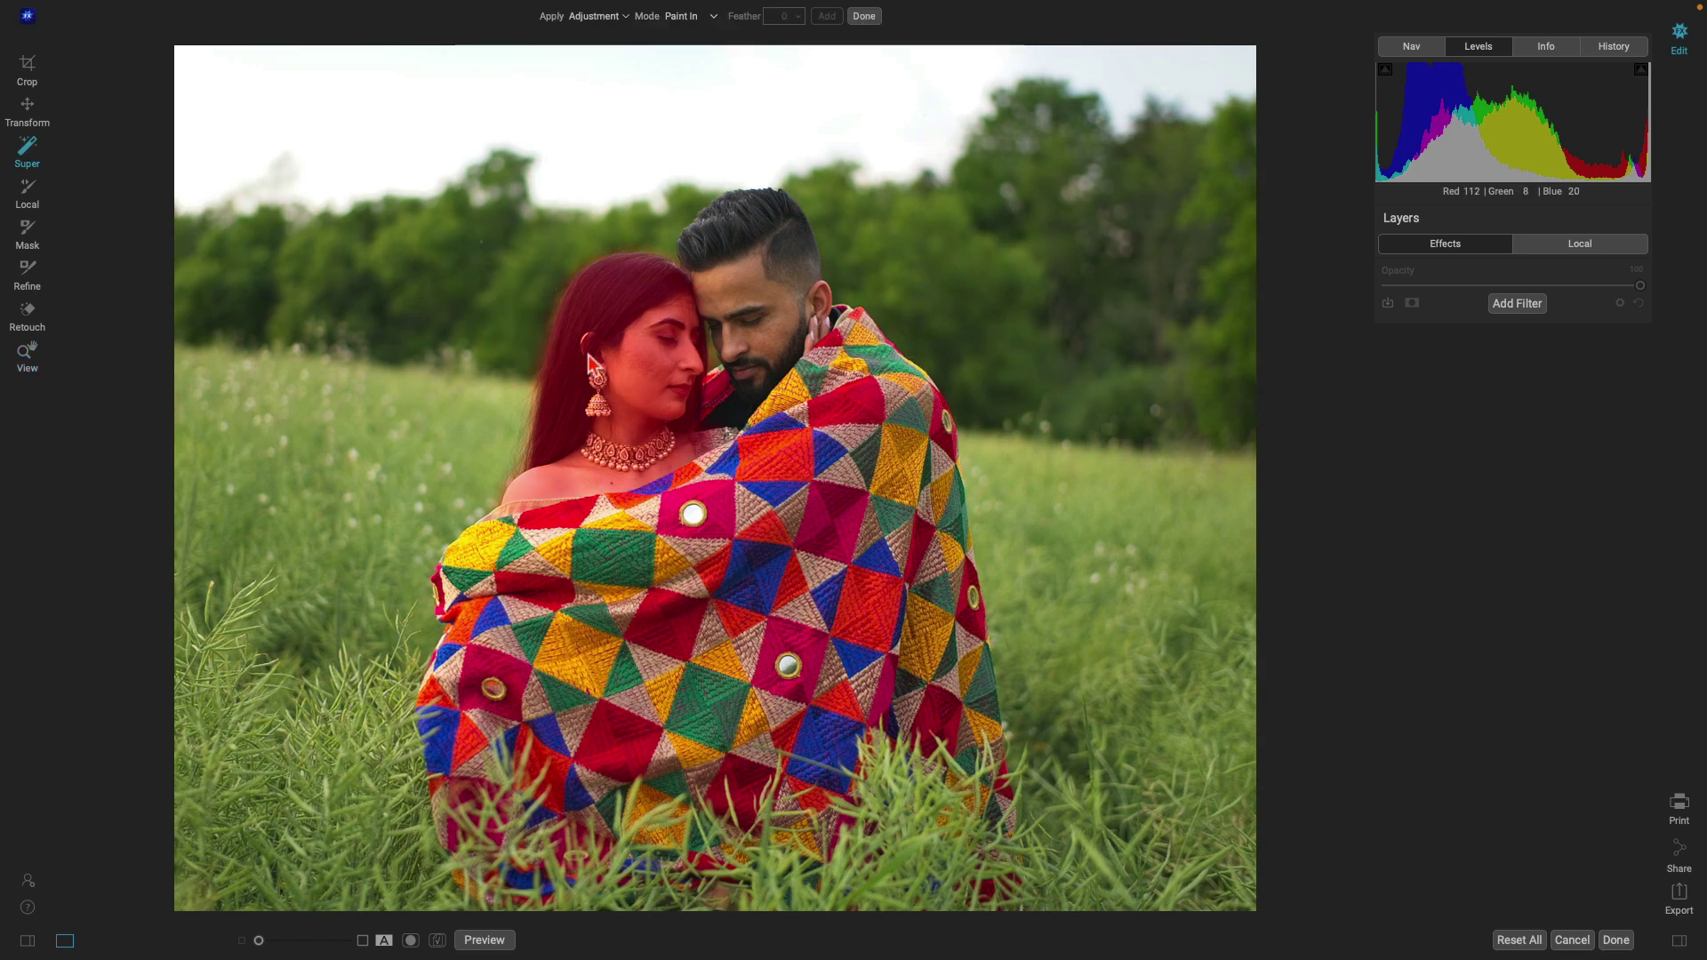
left_click(666, 440)
left_click(740, 350)
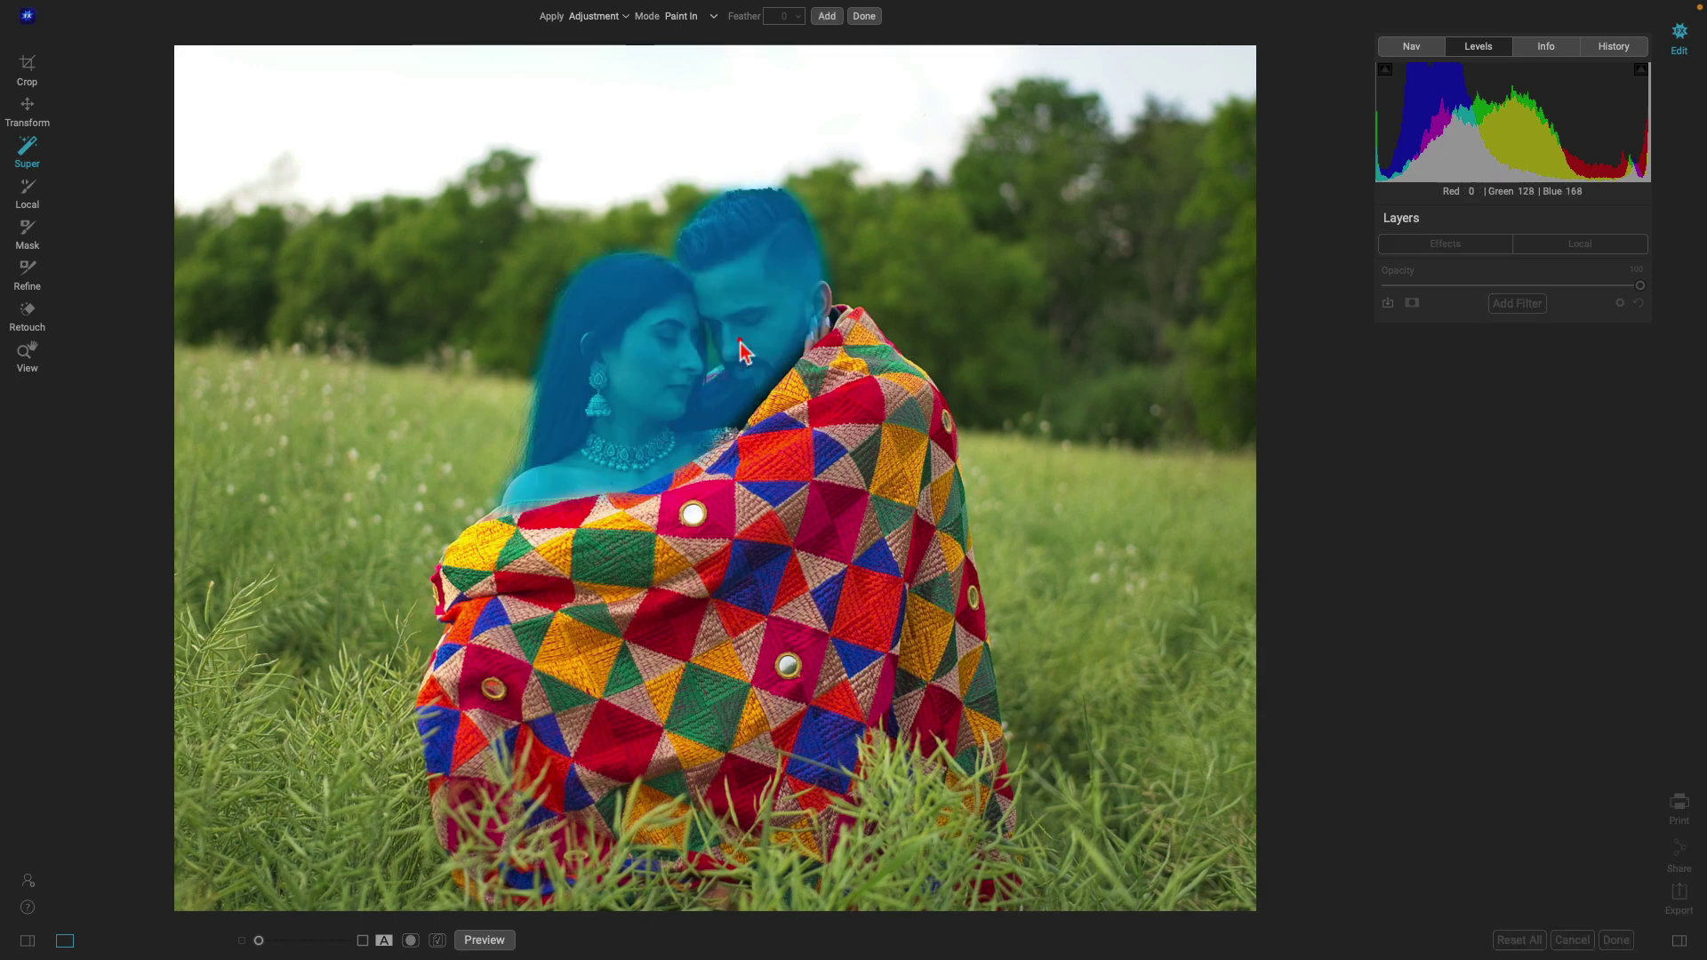
left_click(655, 607)
right_click(655, 611)
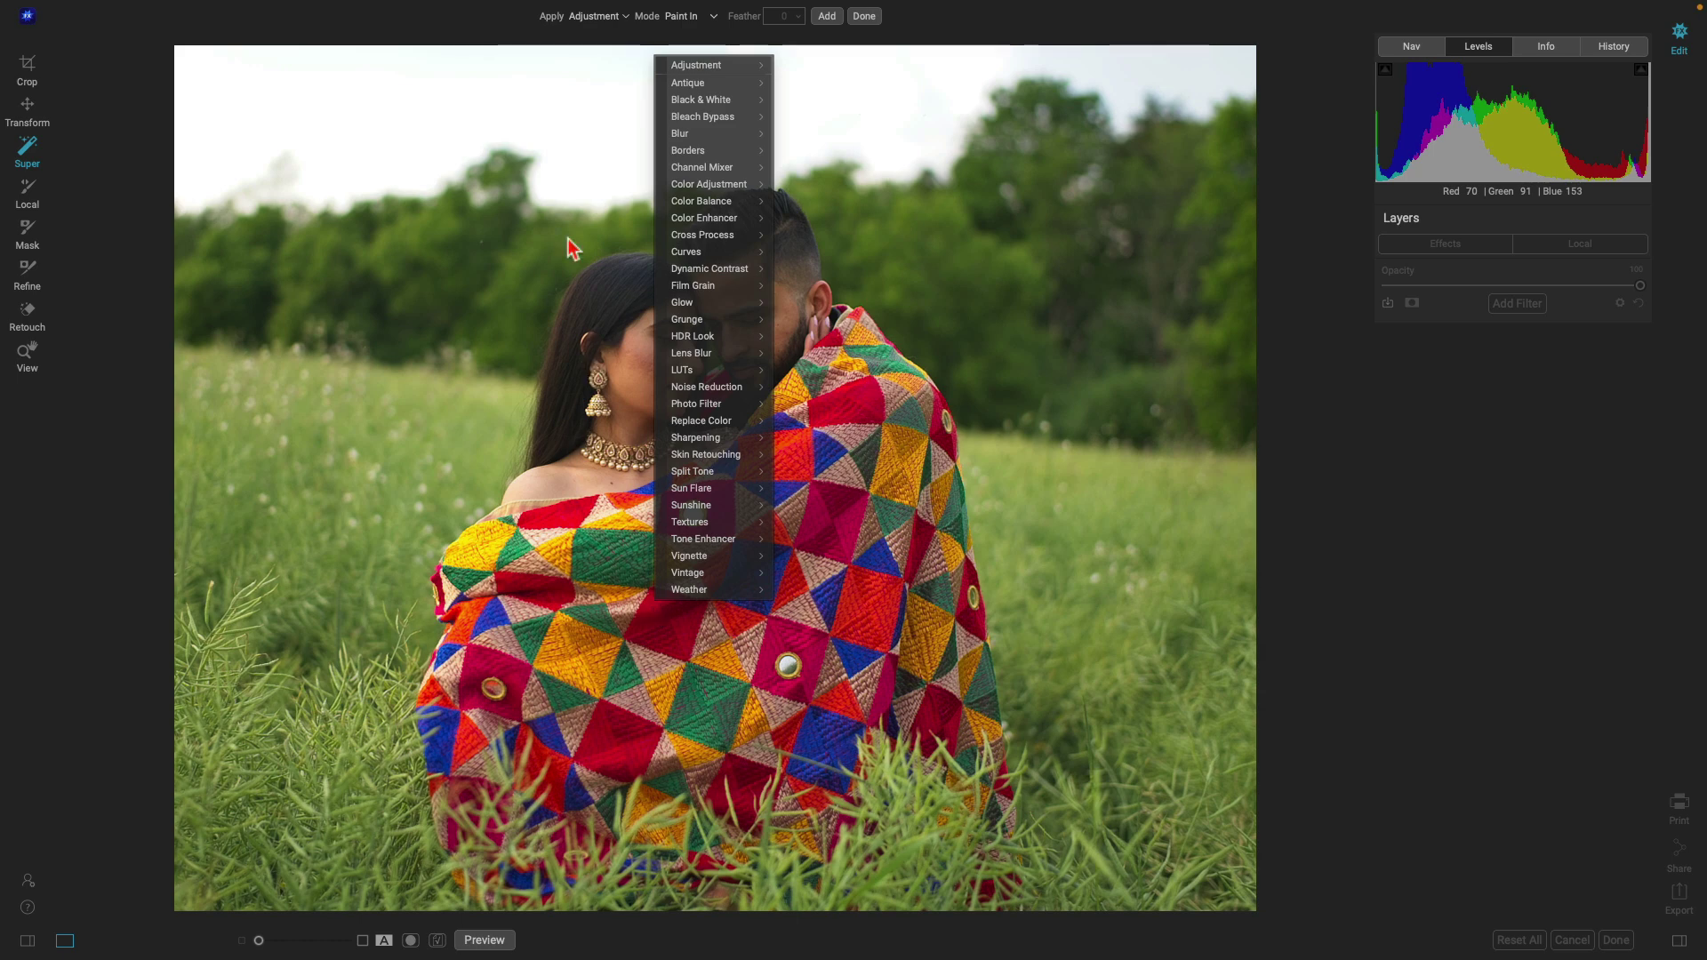
mouse_move(695, 71)
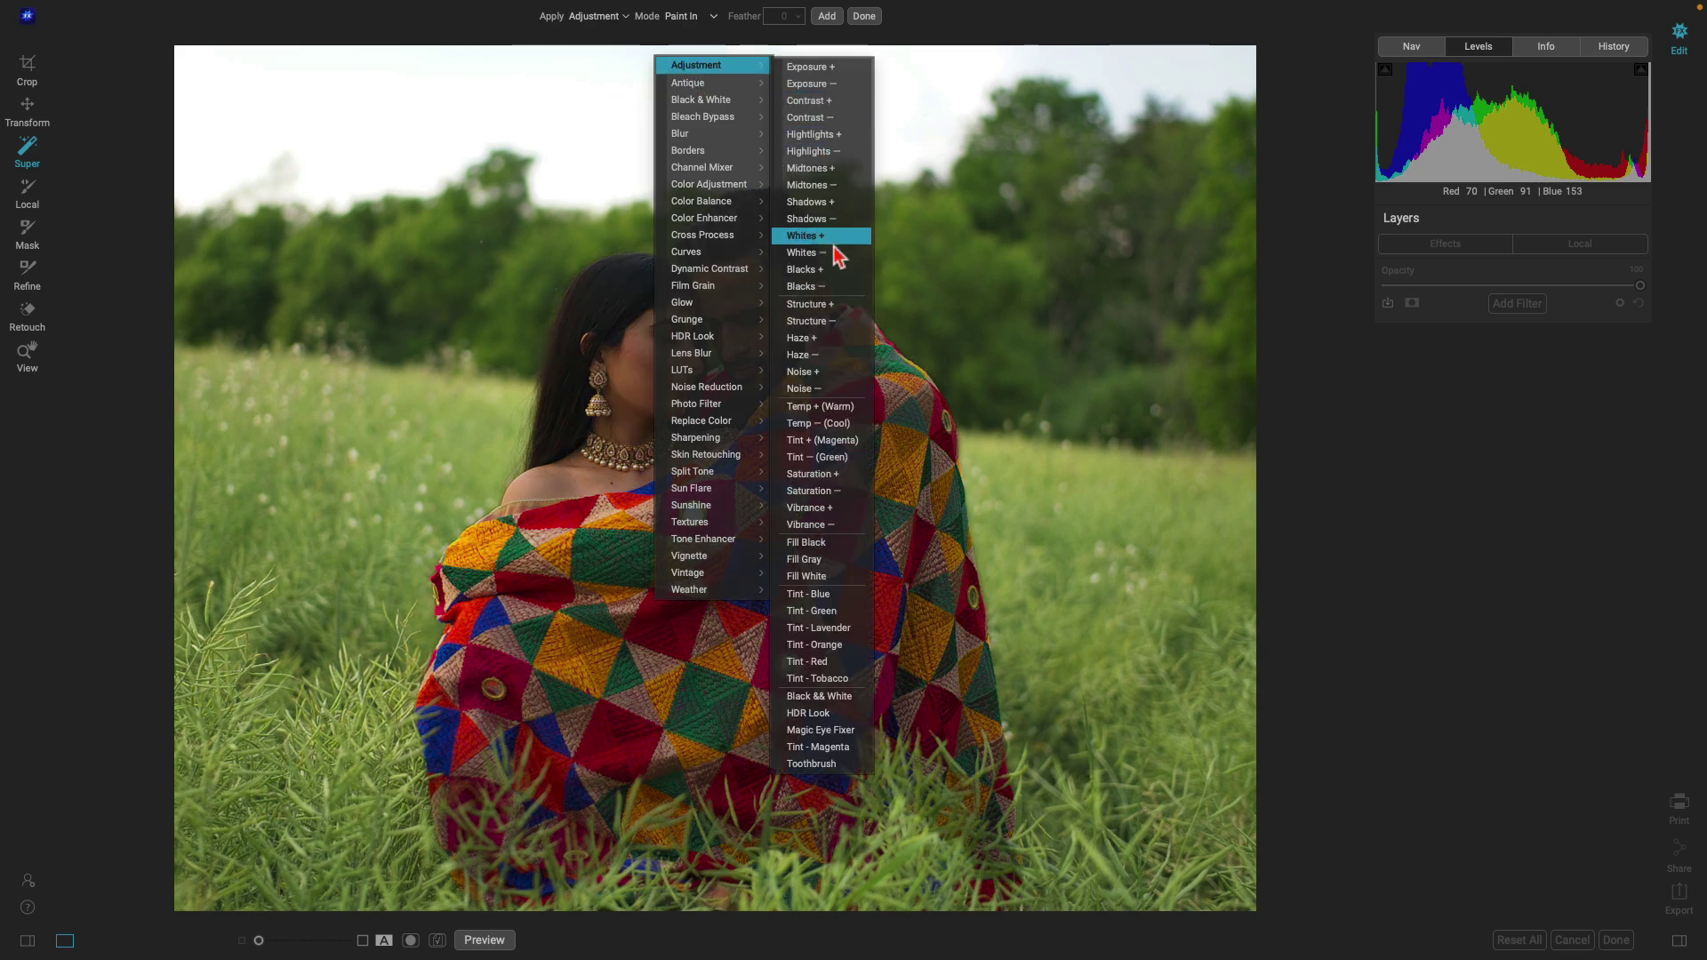
left_click(832, 174)
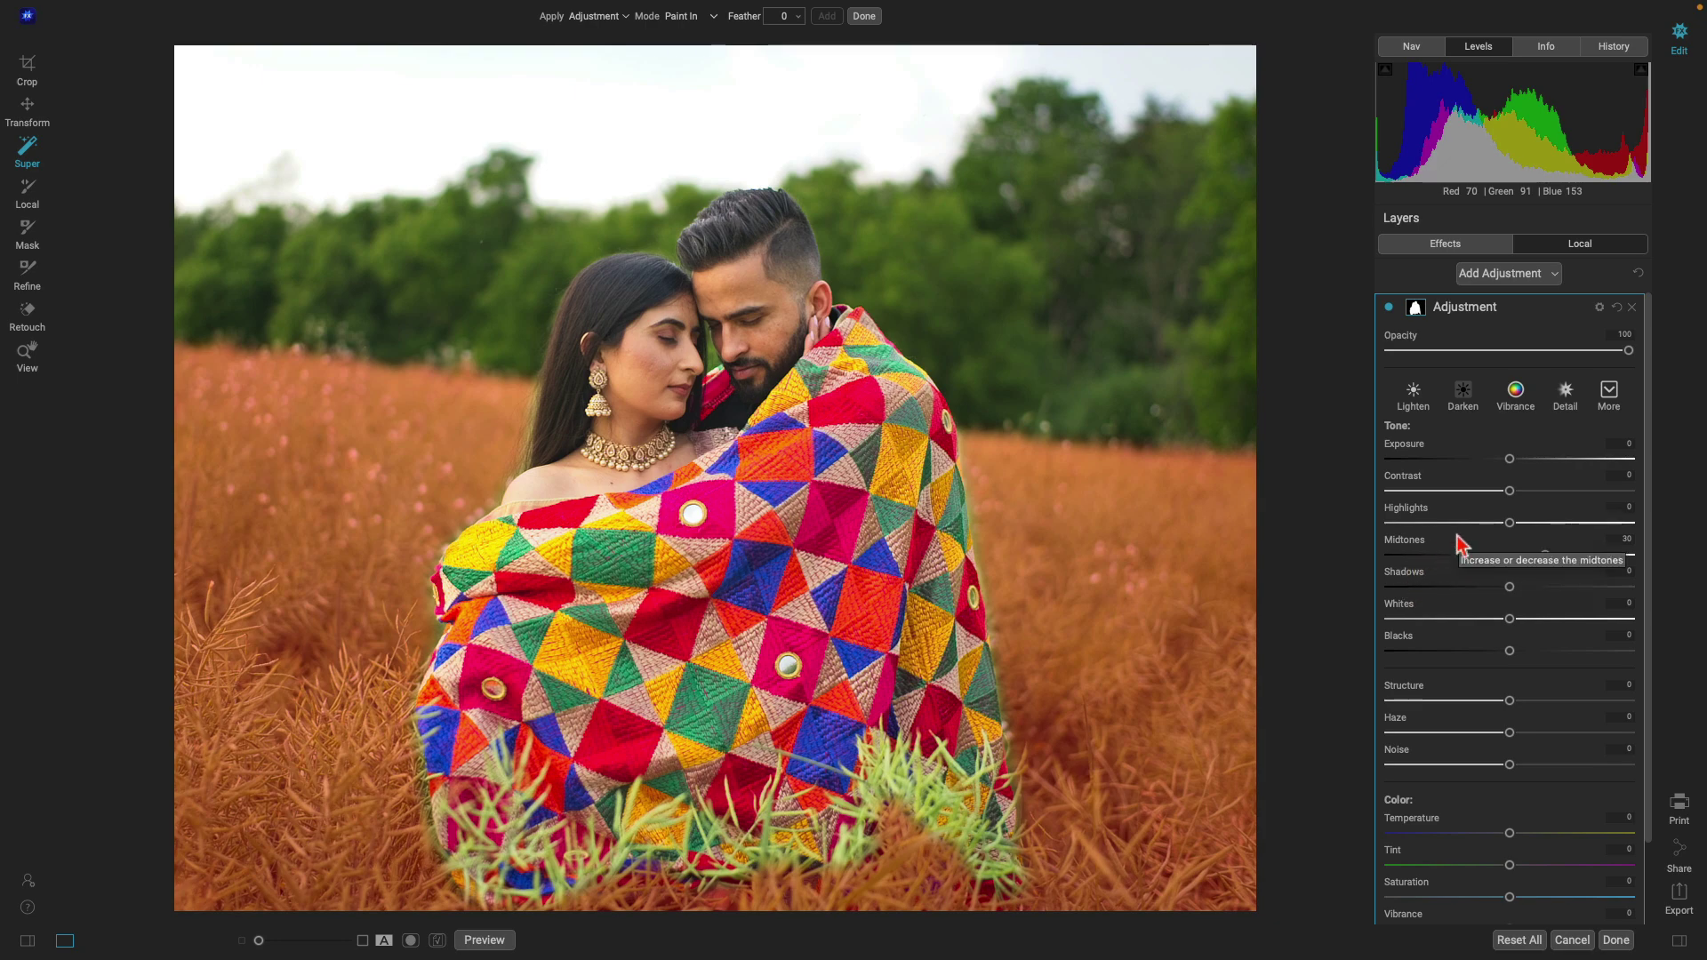
Raise the adjustment's Contrast to 22 and compare it on and off.
key("z")
left_click_drag(1511, 491, 1536, 494)
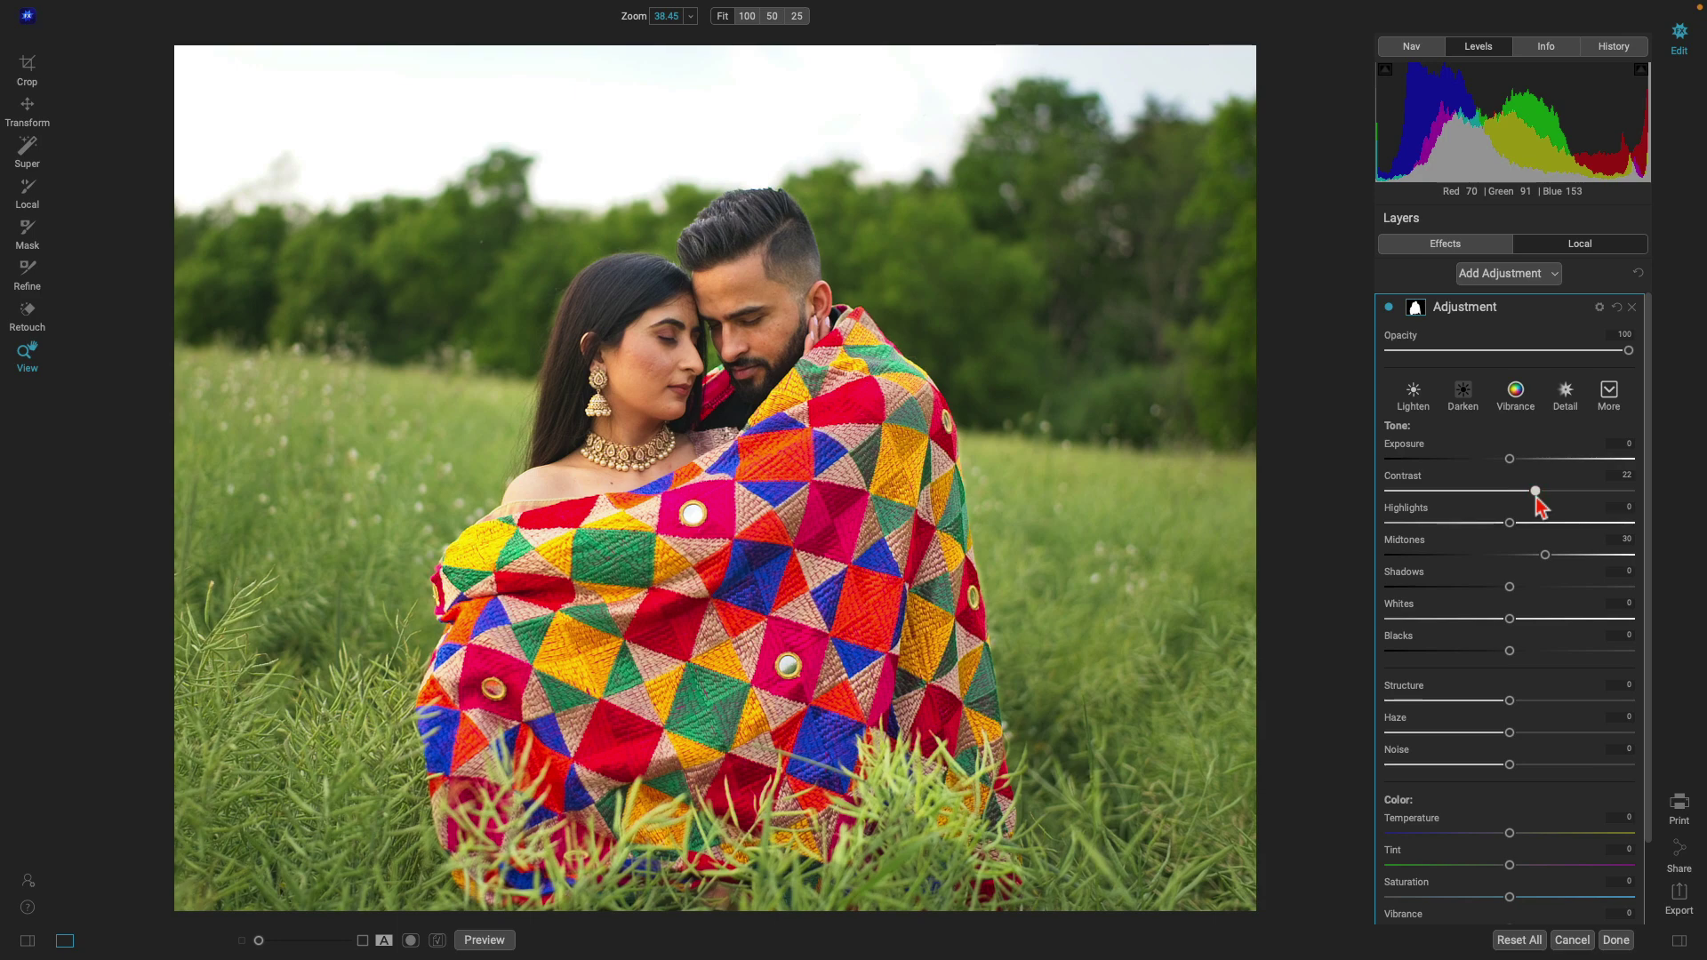
left_click(1389, 307)
left_click(1389, 307)
key("w")
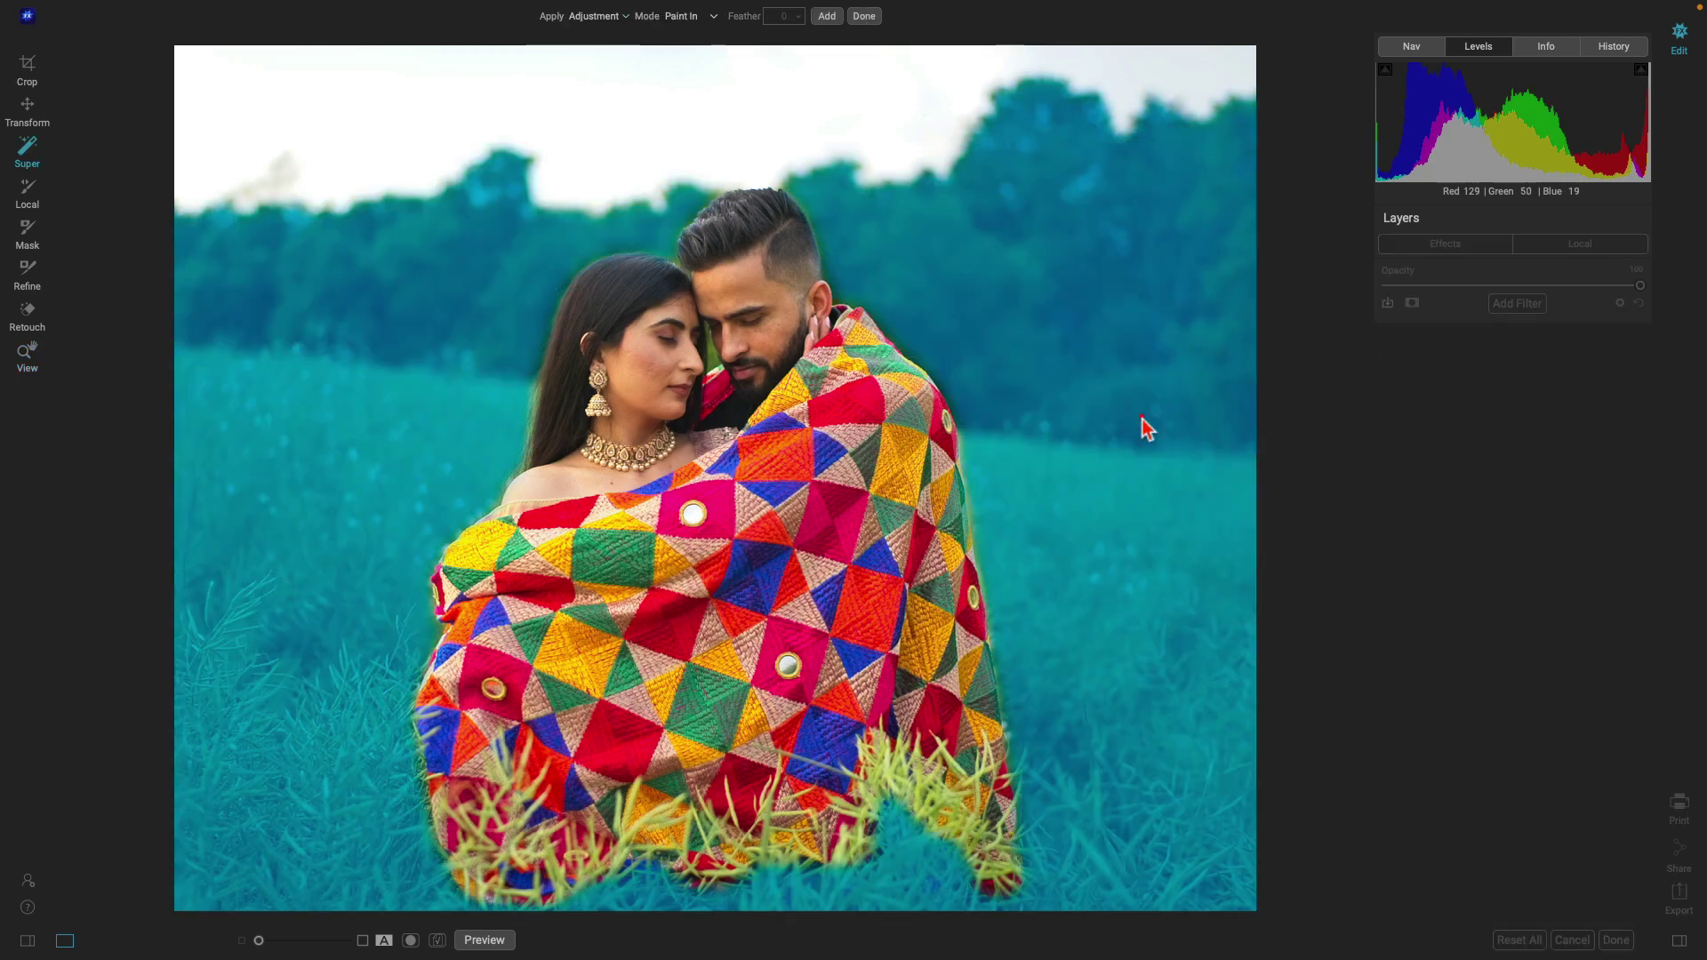
Apply a Darker Glow (Amount 50, Halo 10) to the background around the couple.
left_click(487, 269)
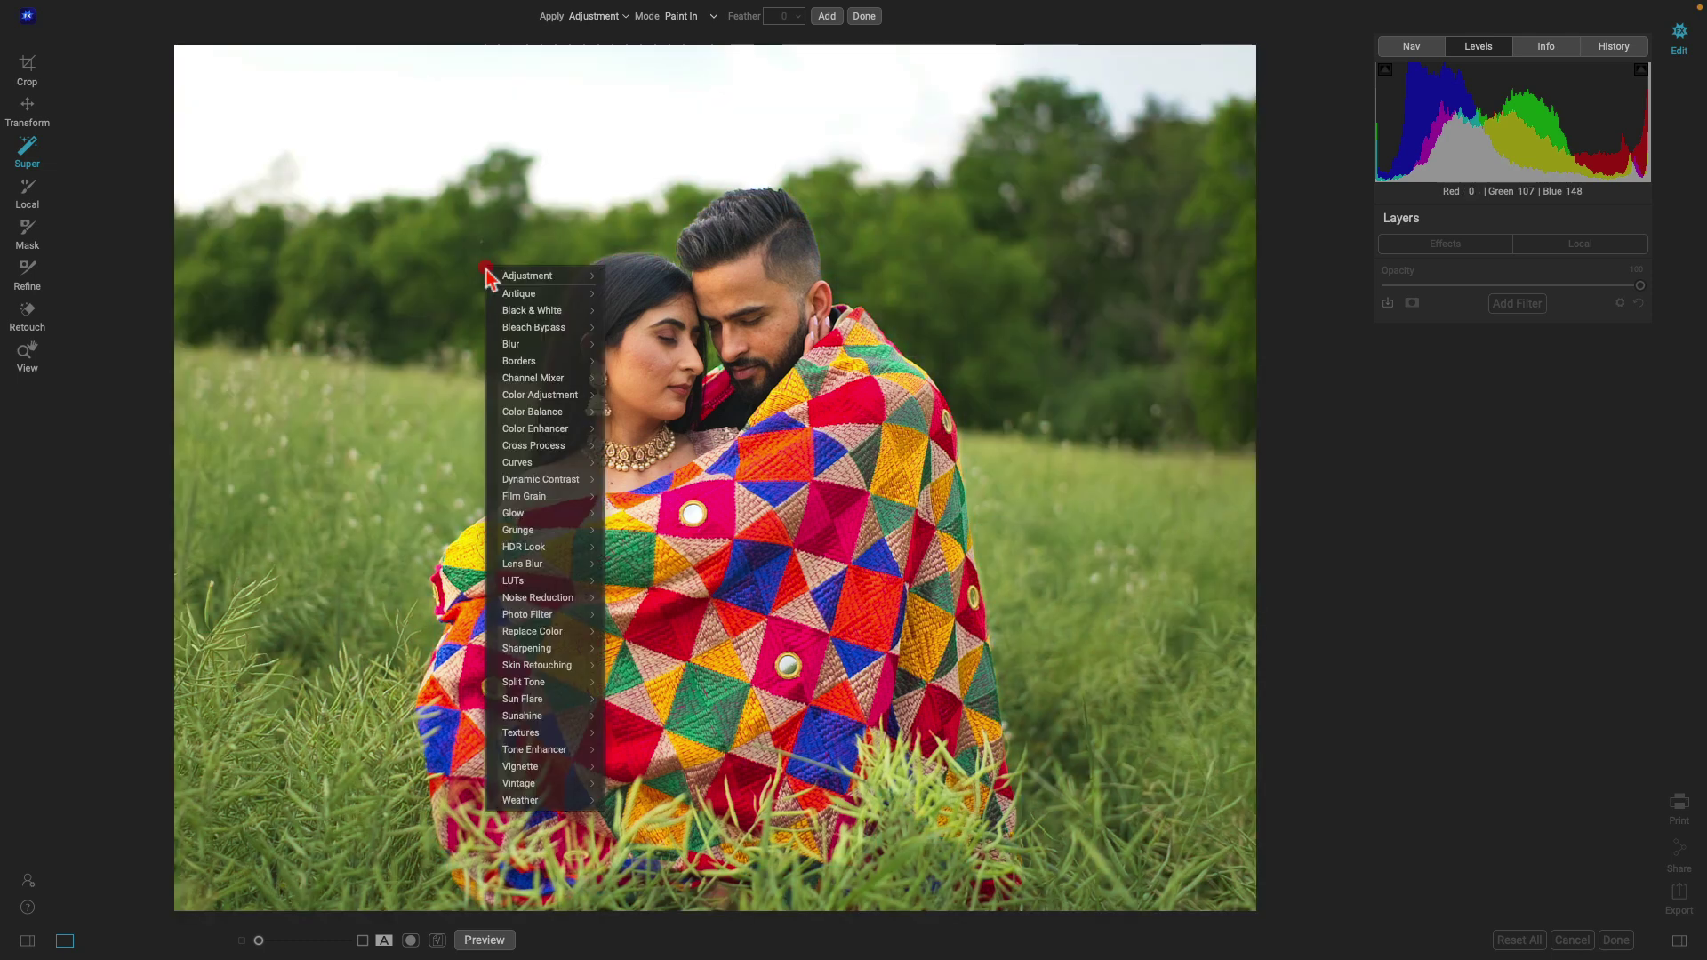
mouse_move(517, 513)
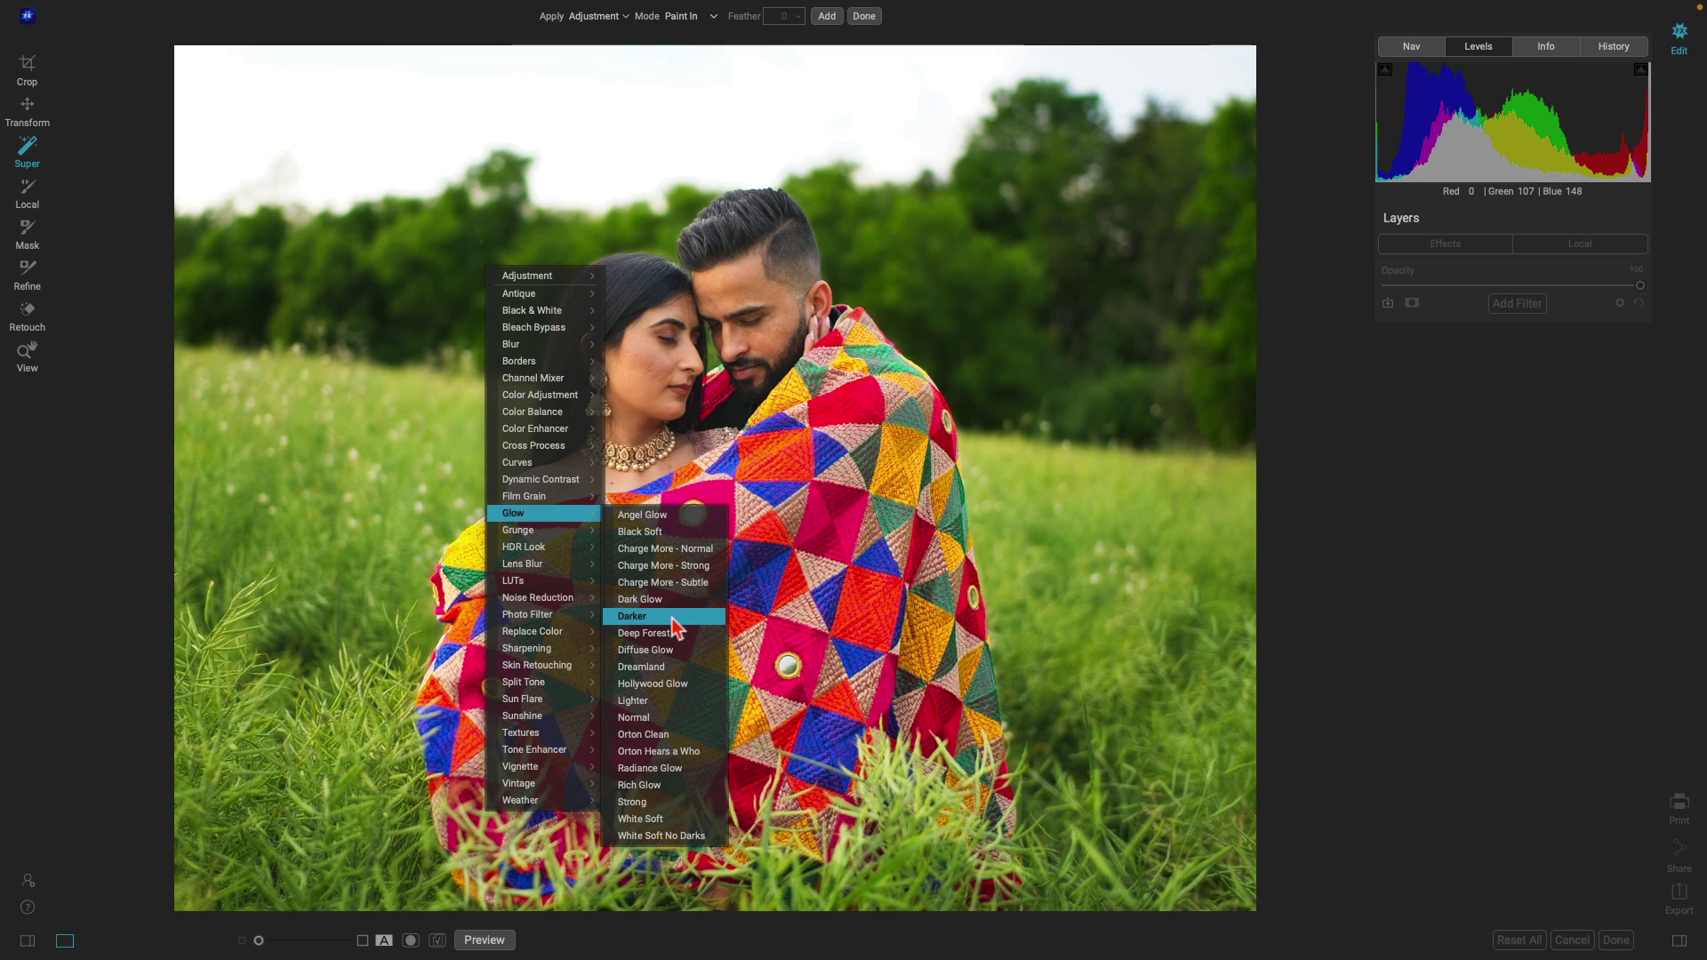
left_click(672, 617)
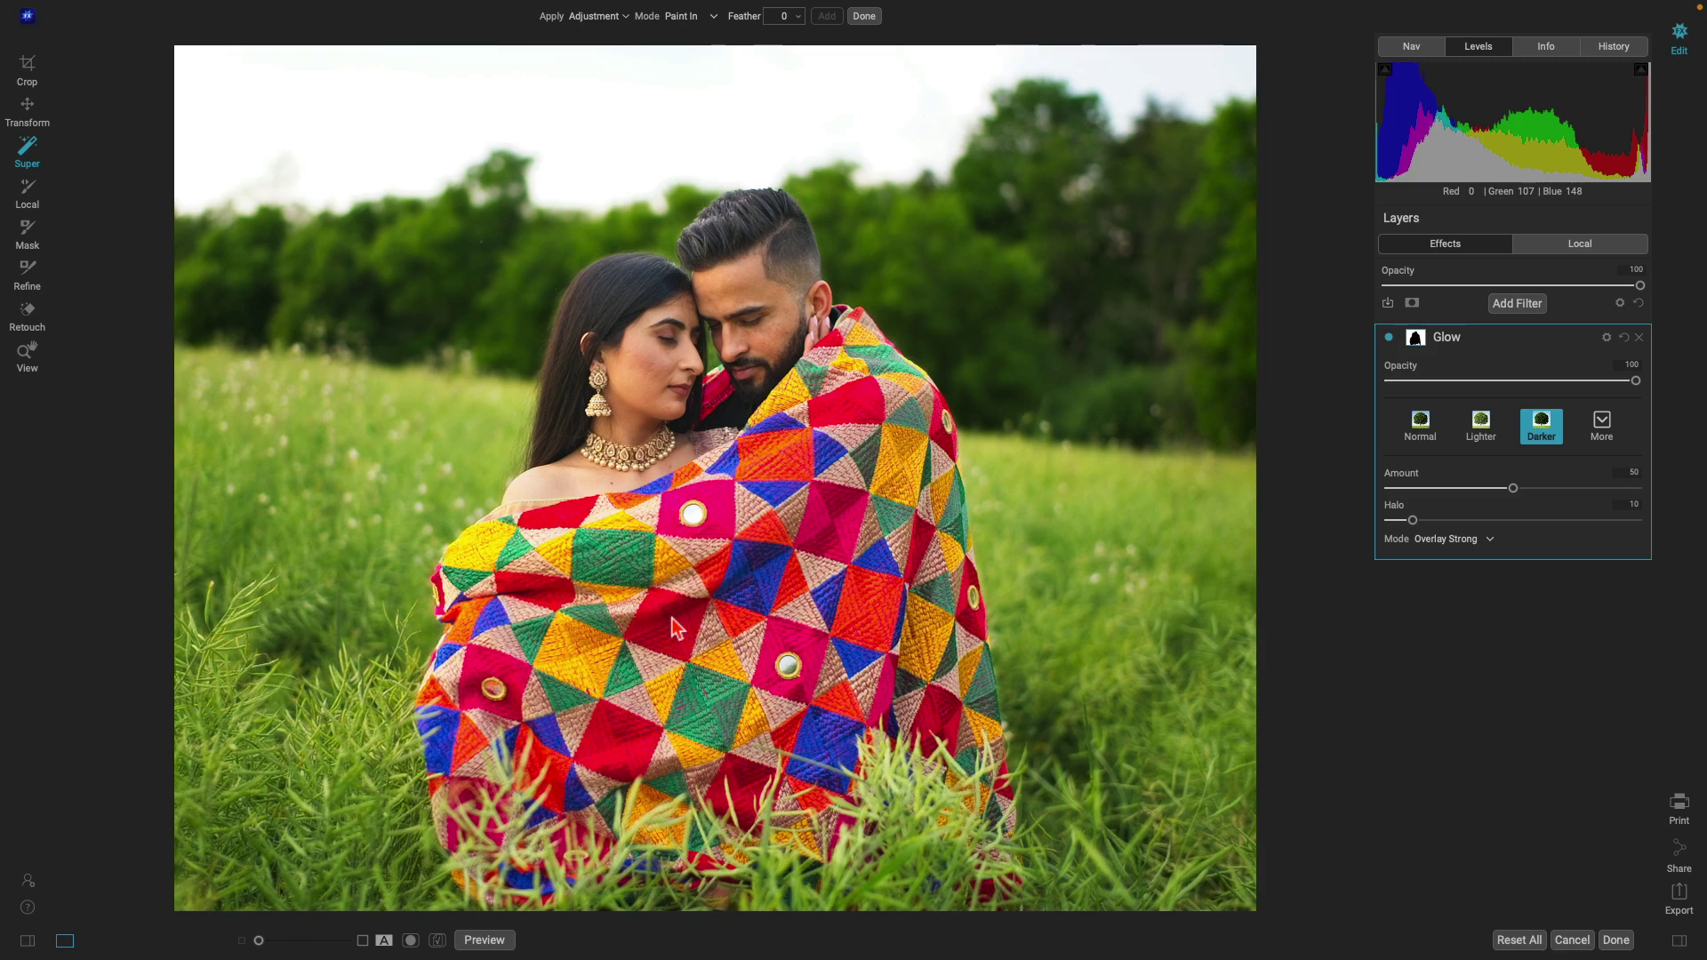
left_click(1518, 305)
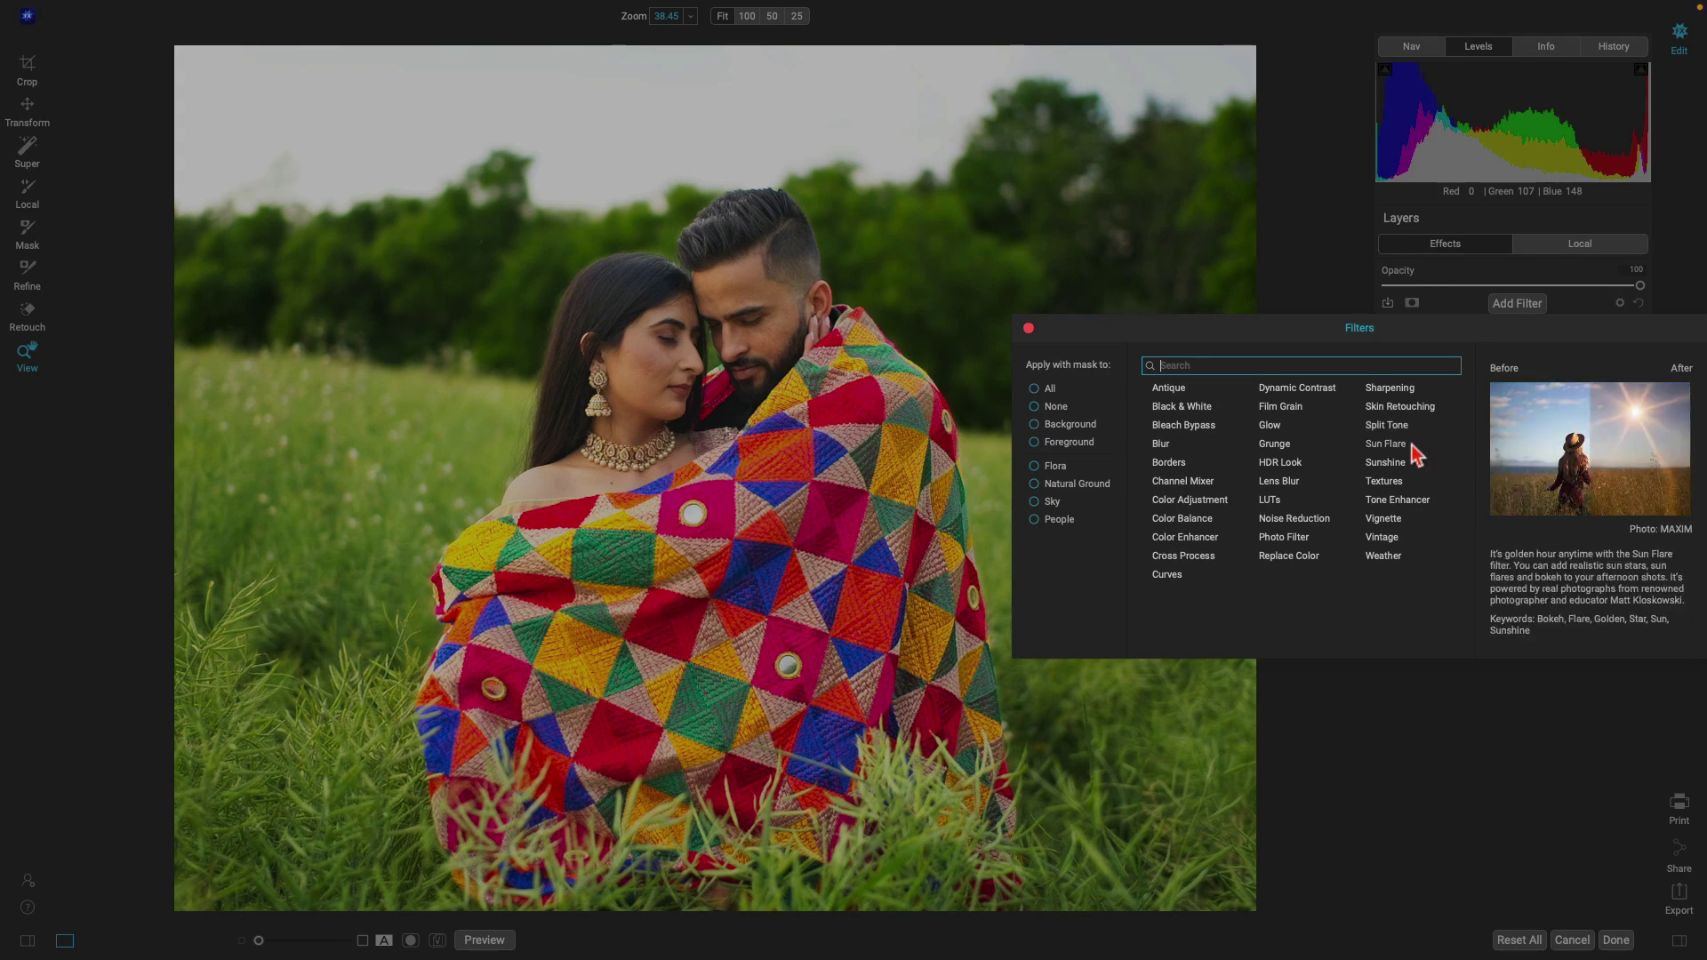
Add a Big Softy Vignette: Brightness -100, Size 35, Feather 100, Roundness -40.
left_click(1387, 521)
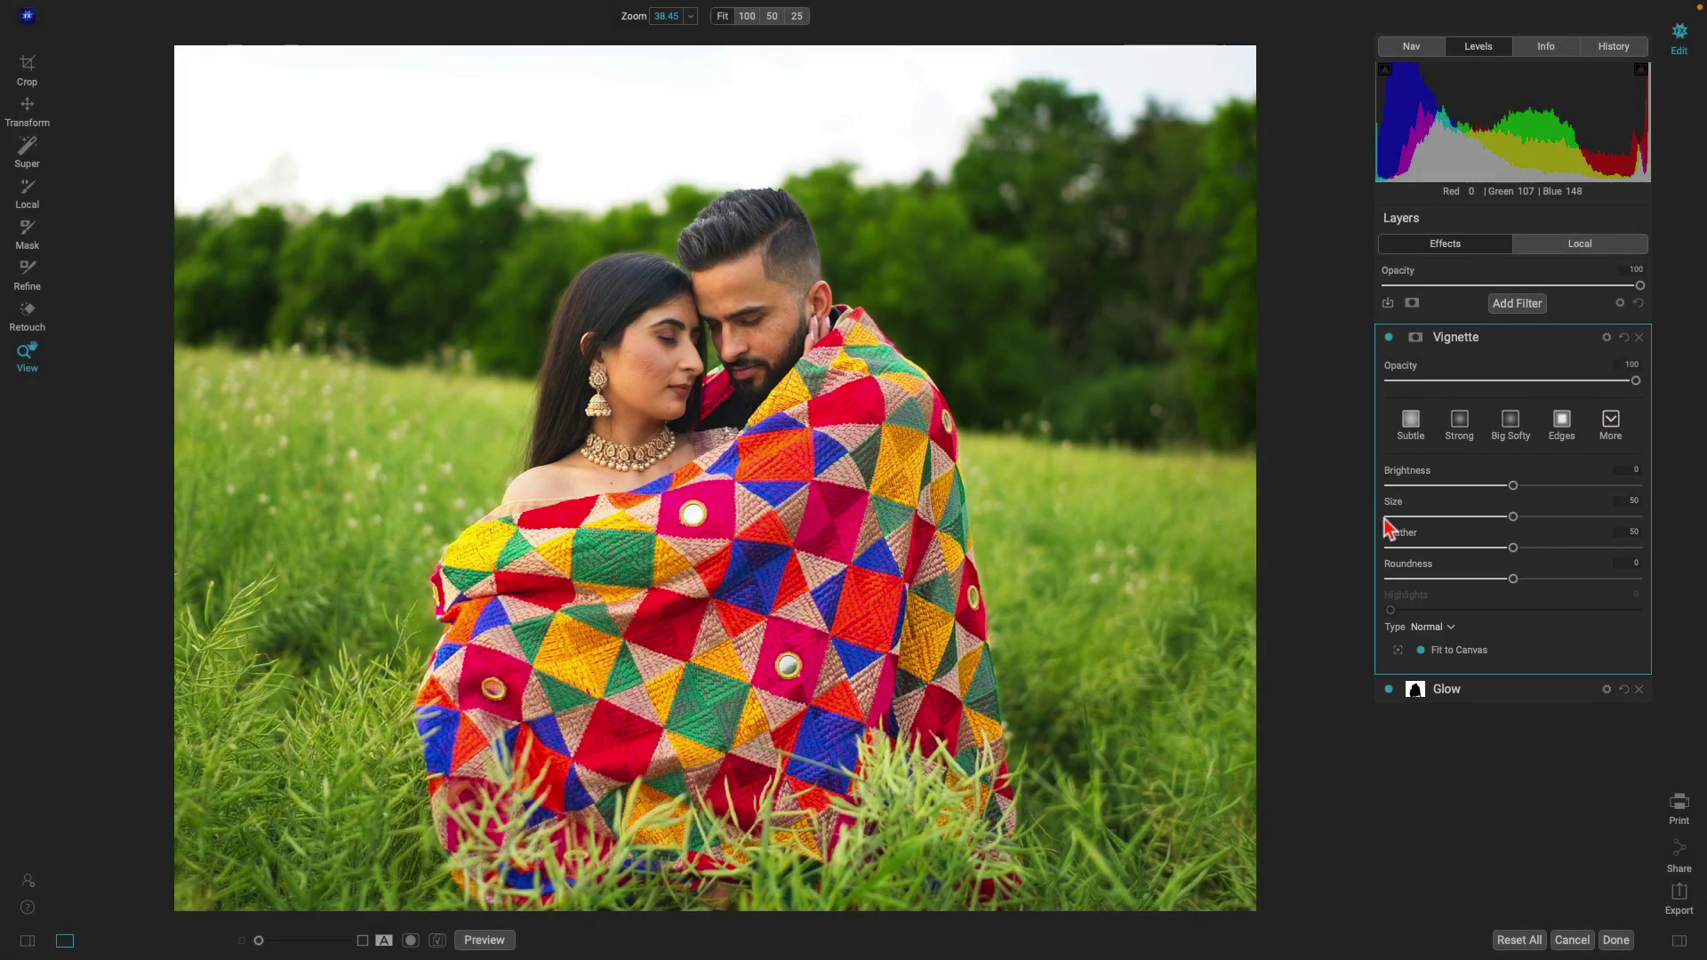
left_click(1514, 433)
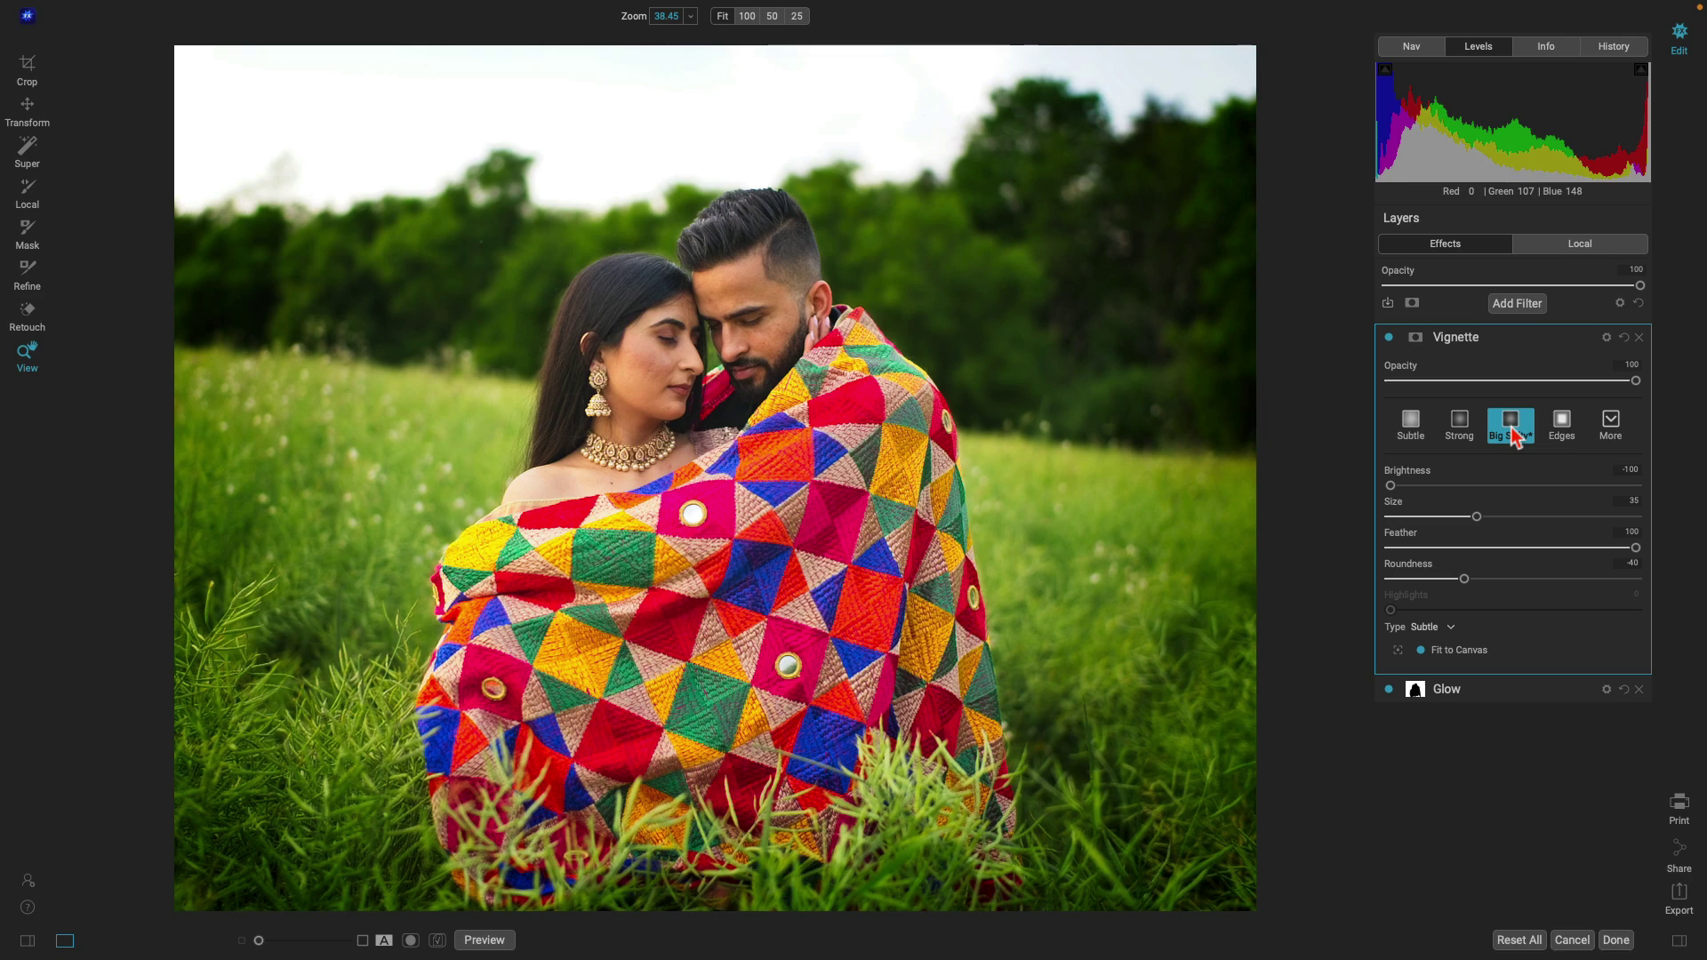
left_click(1387, 303)
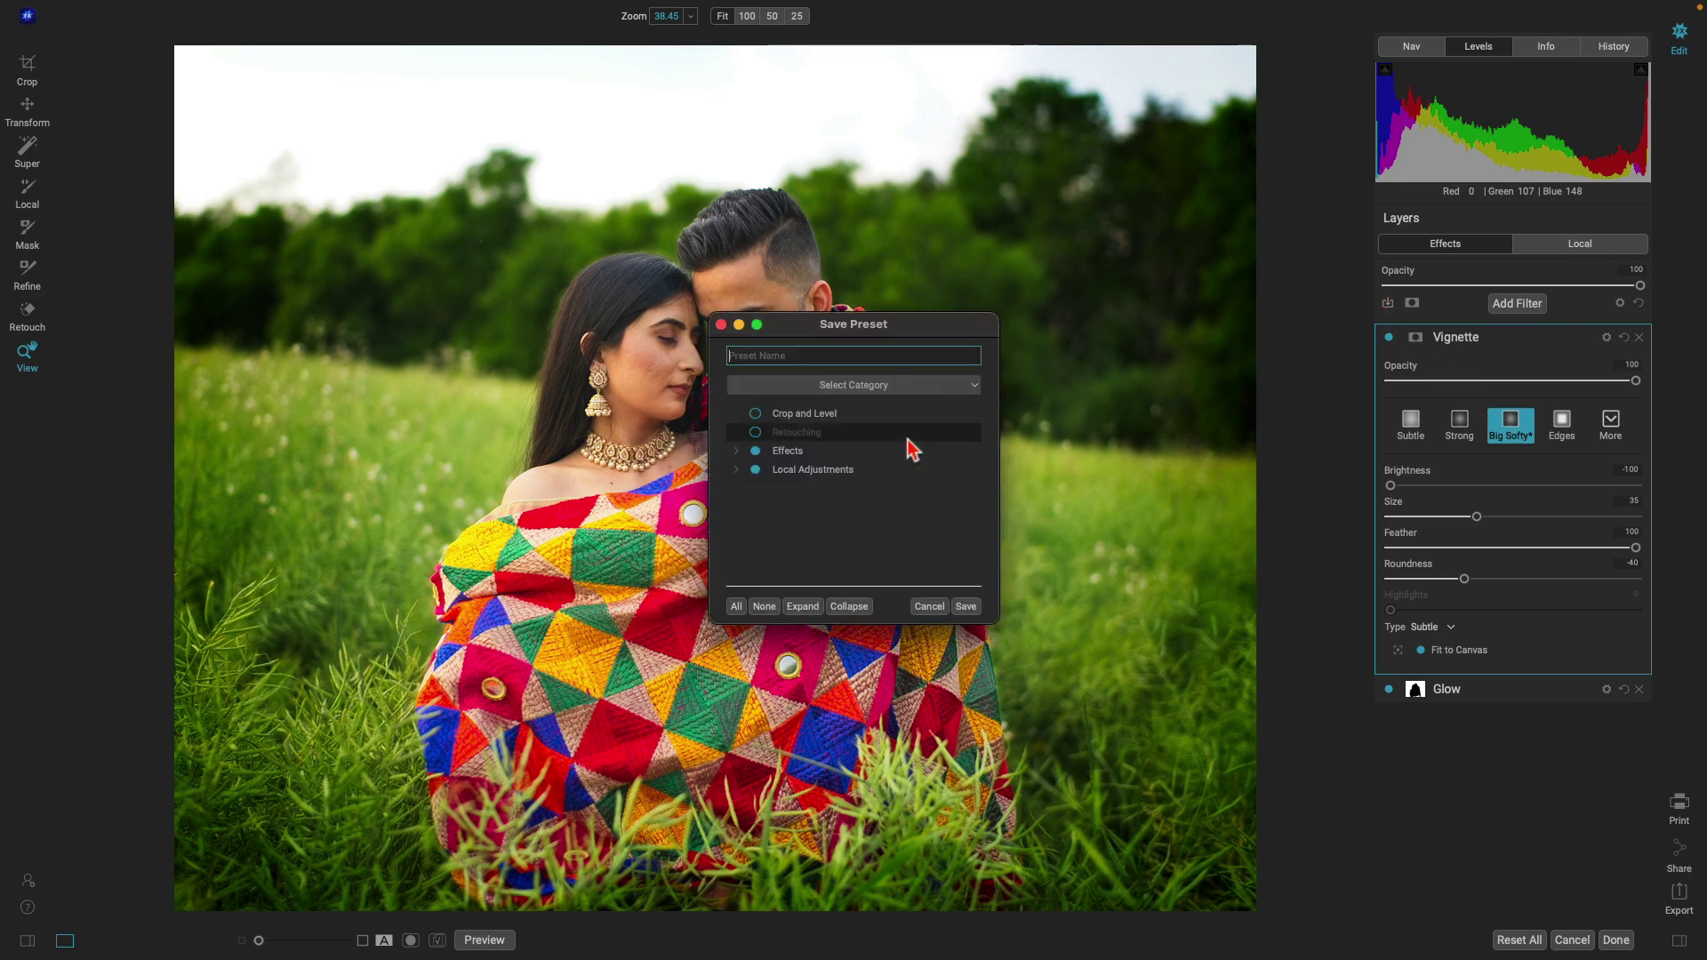
Create a new preset category named 'Portrait Faves'.
left_click(867, 387)
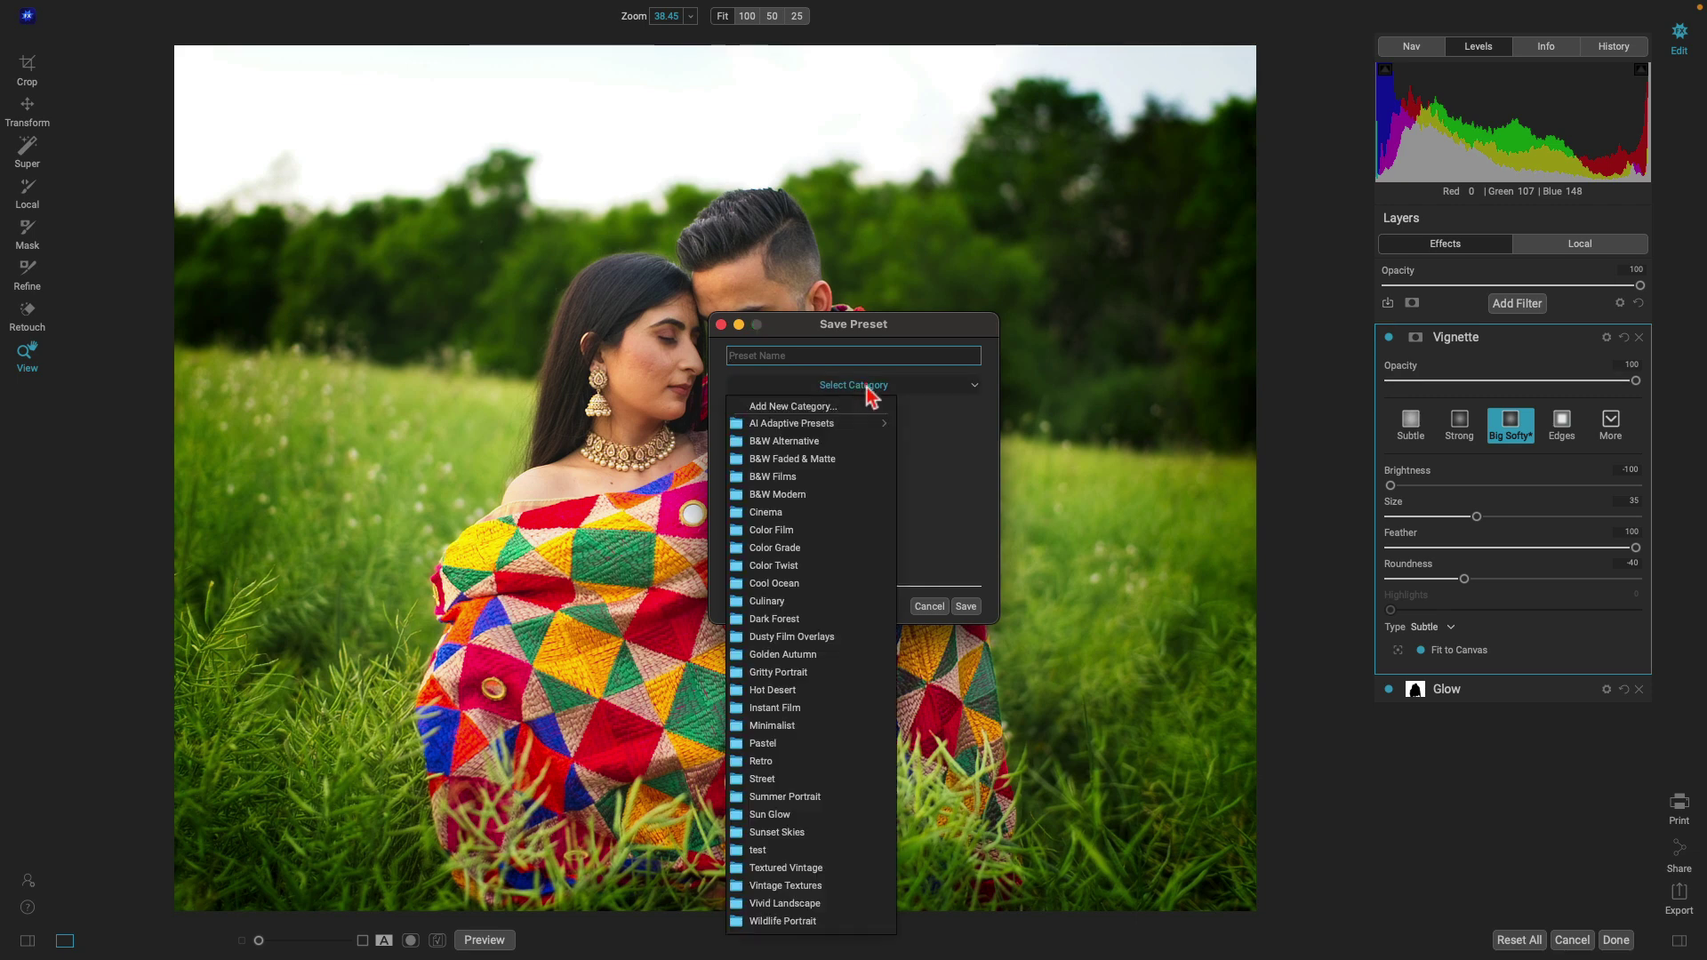
left_click(826, 407)
type("Portrait A")
key("BackSpace")
type("Faves")
key("Return")
Name the preset PF1, include Effects and Local Adjustments masks, and save it.
left_click(788, 352)
type("PF1")
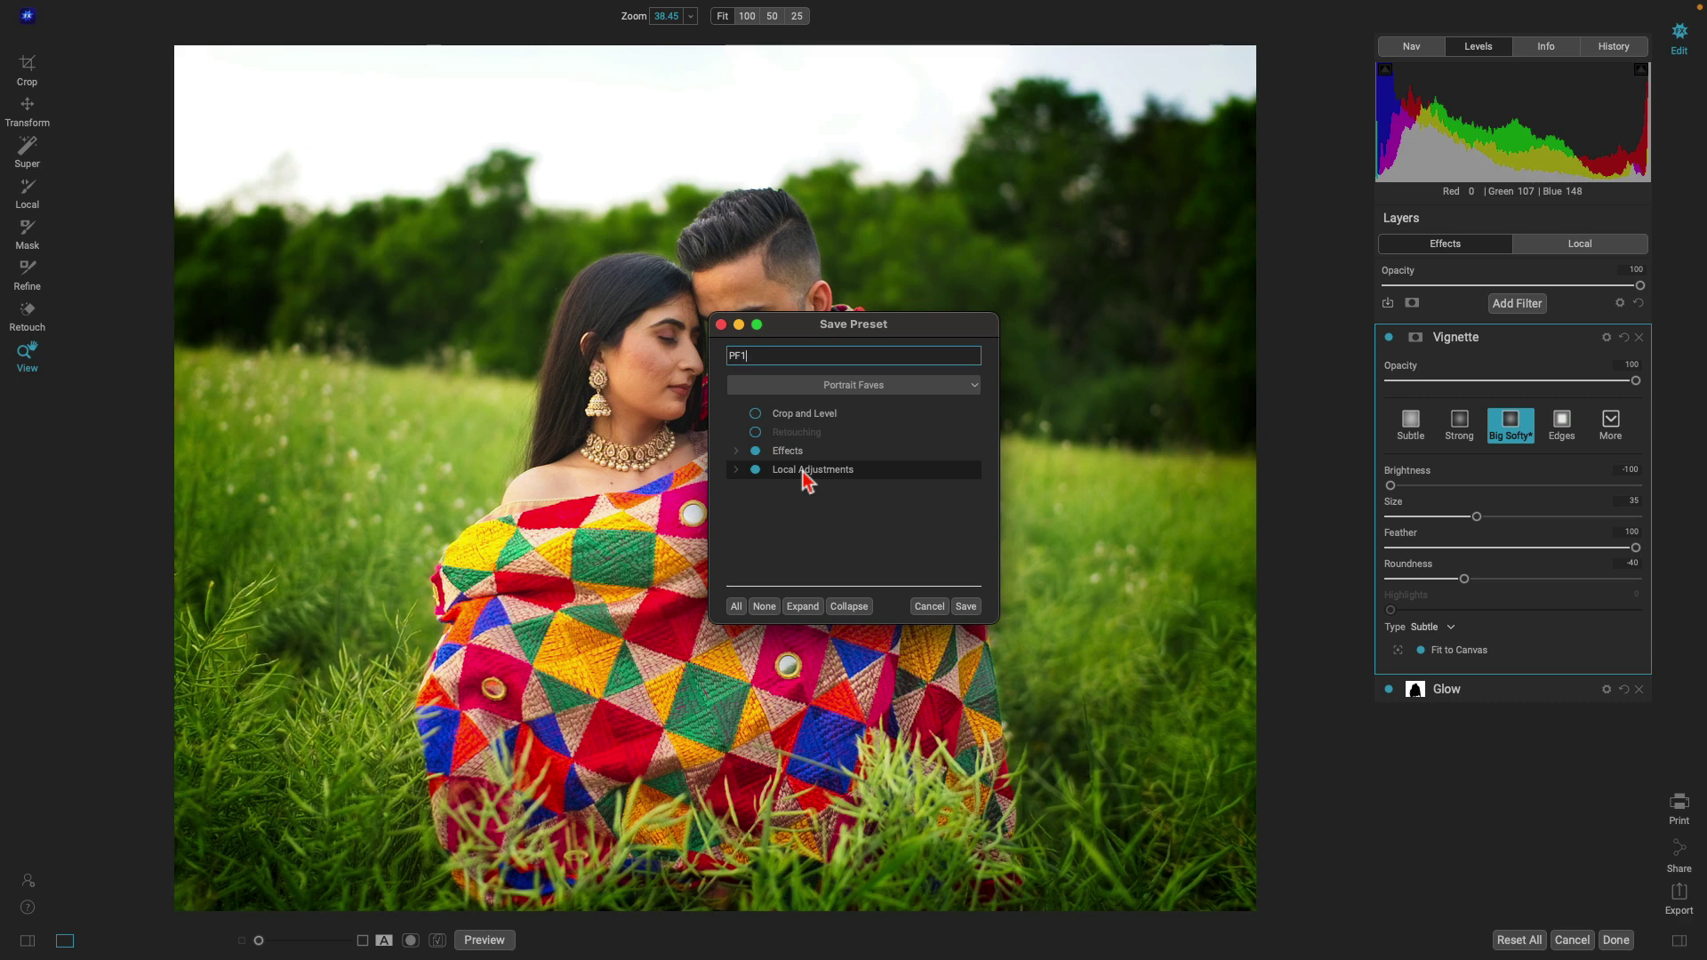
left_click(737, 452)
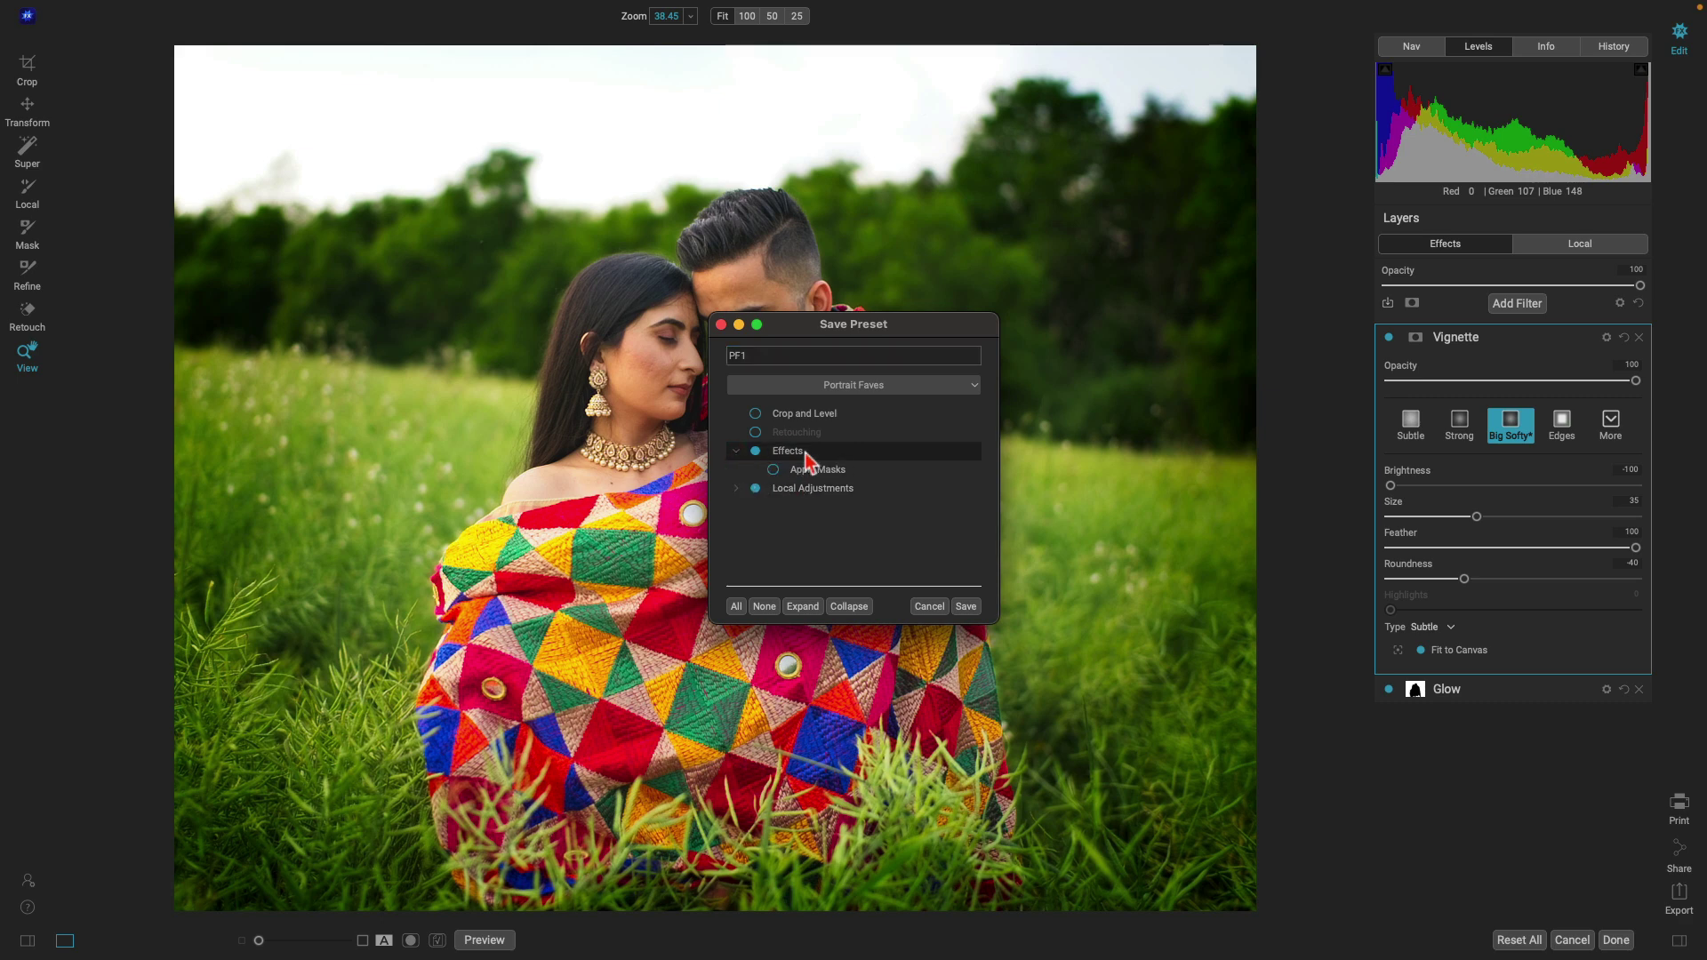
left_click(772, 471)
left_click(736, 489)
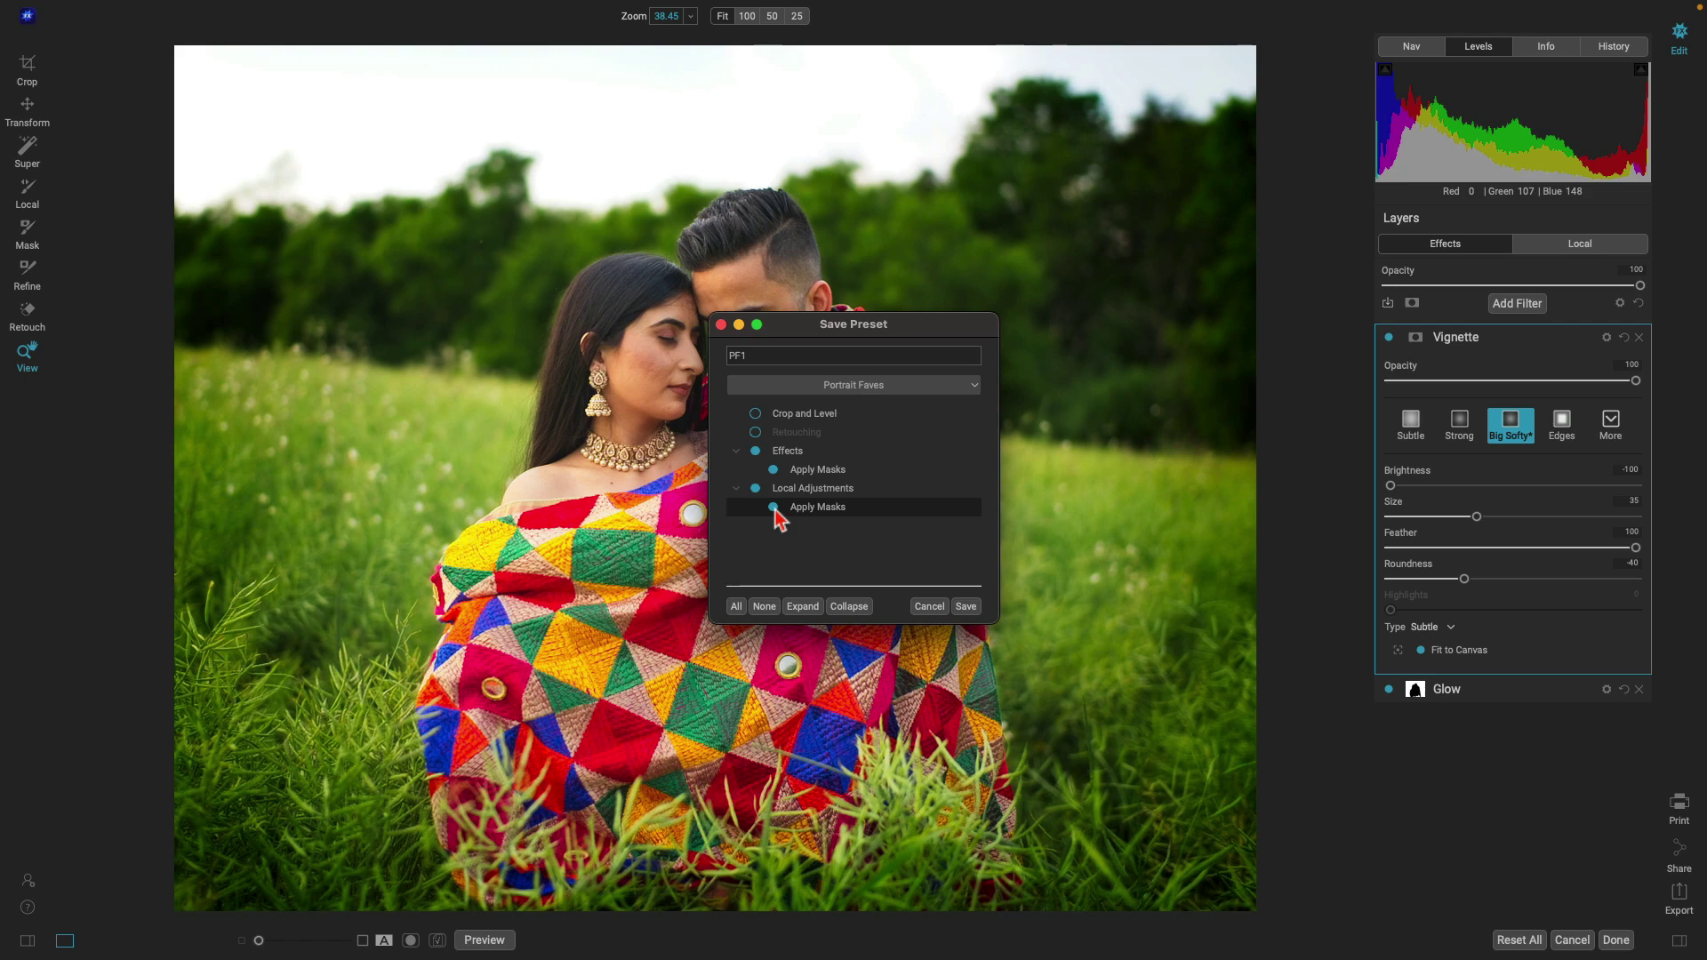
left_click(965, 606)
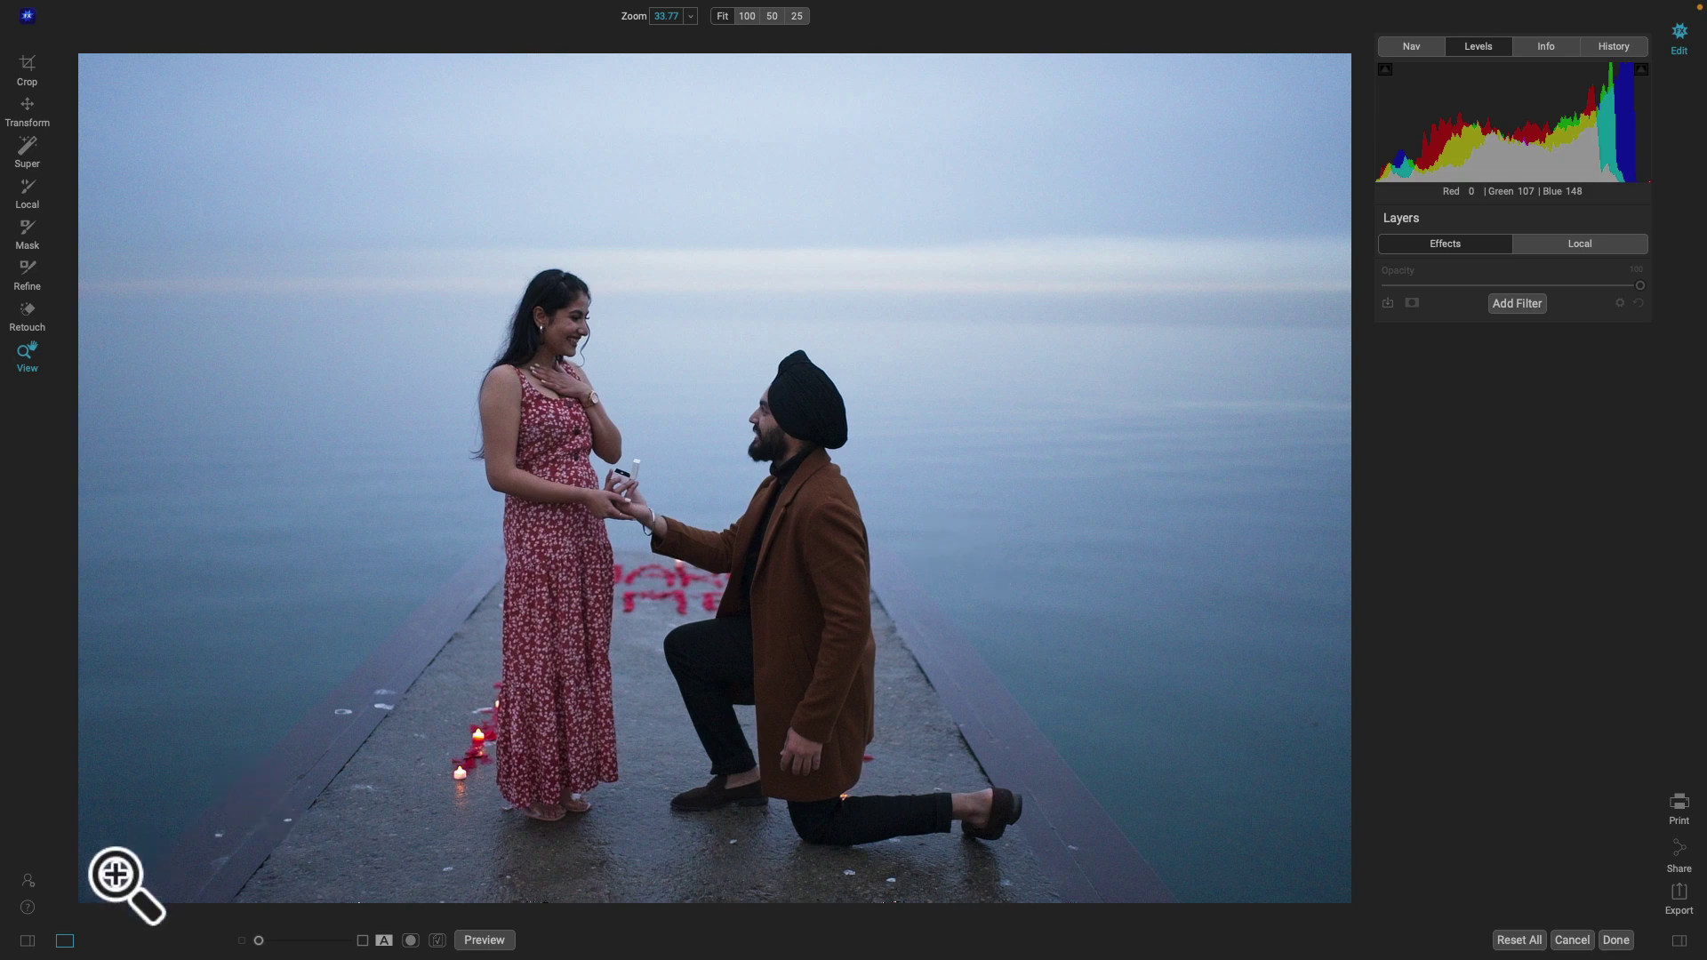
Load PF1 from the Portrait Faves presets onto the pier proposal photo.
left_click(27, 940)
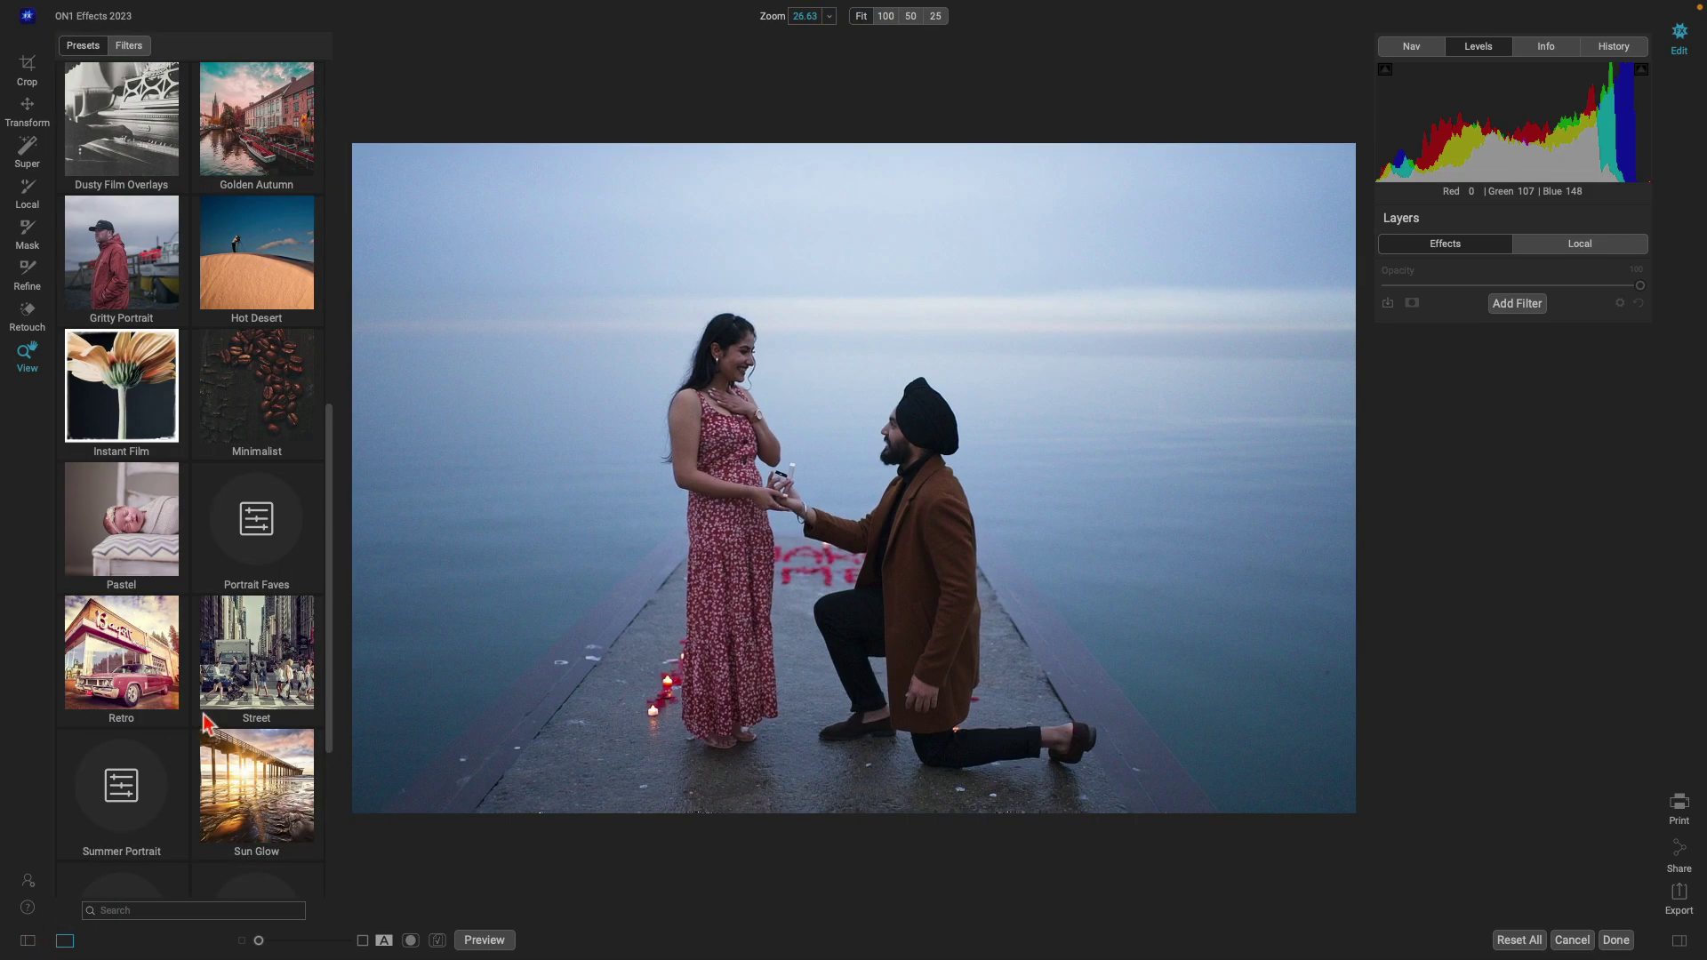
left_click(259, 553)
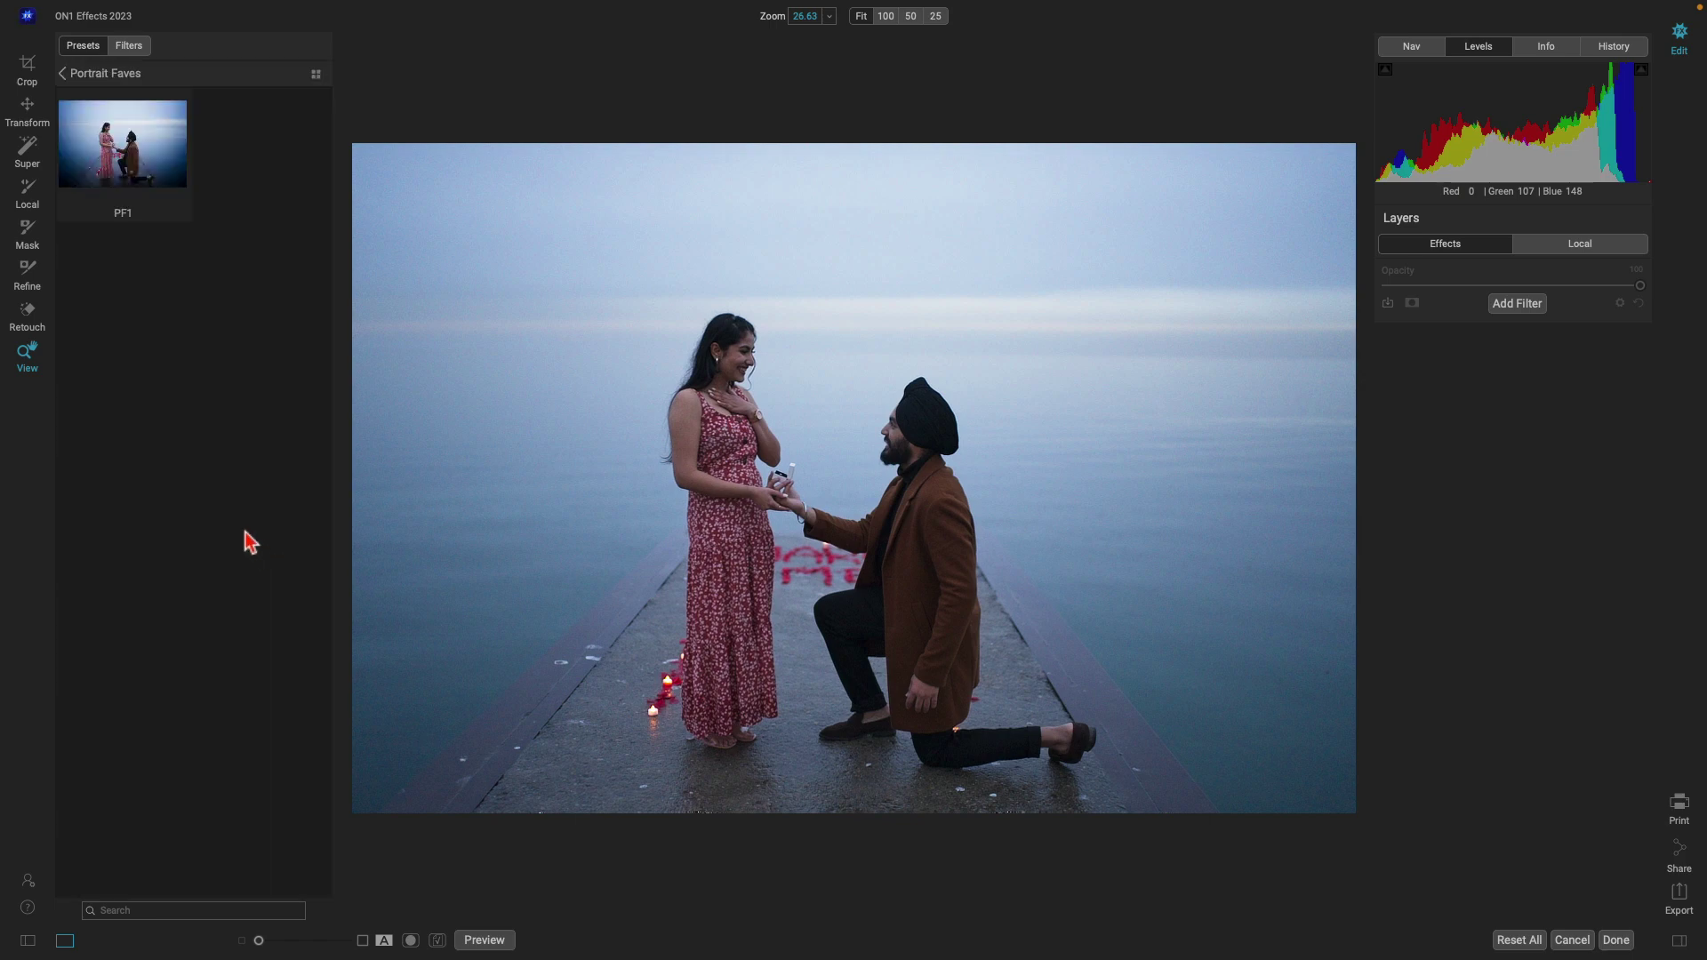
left_click(125, 158)
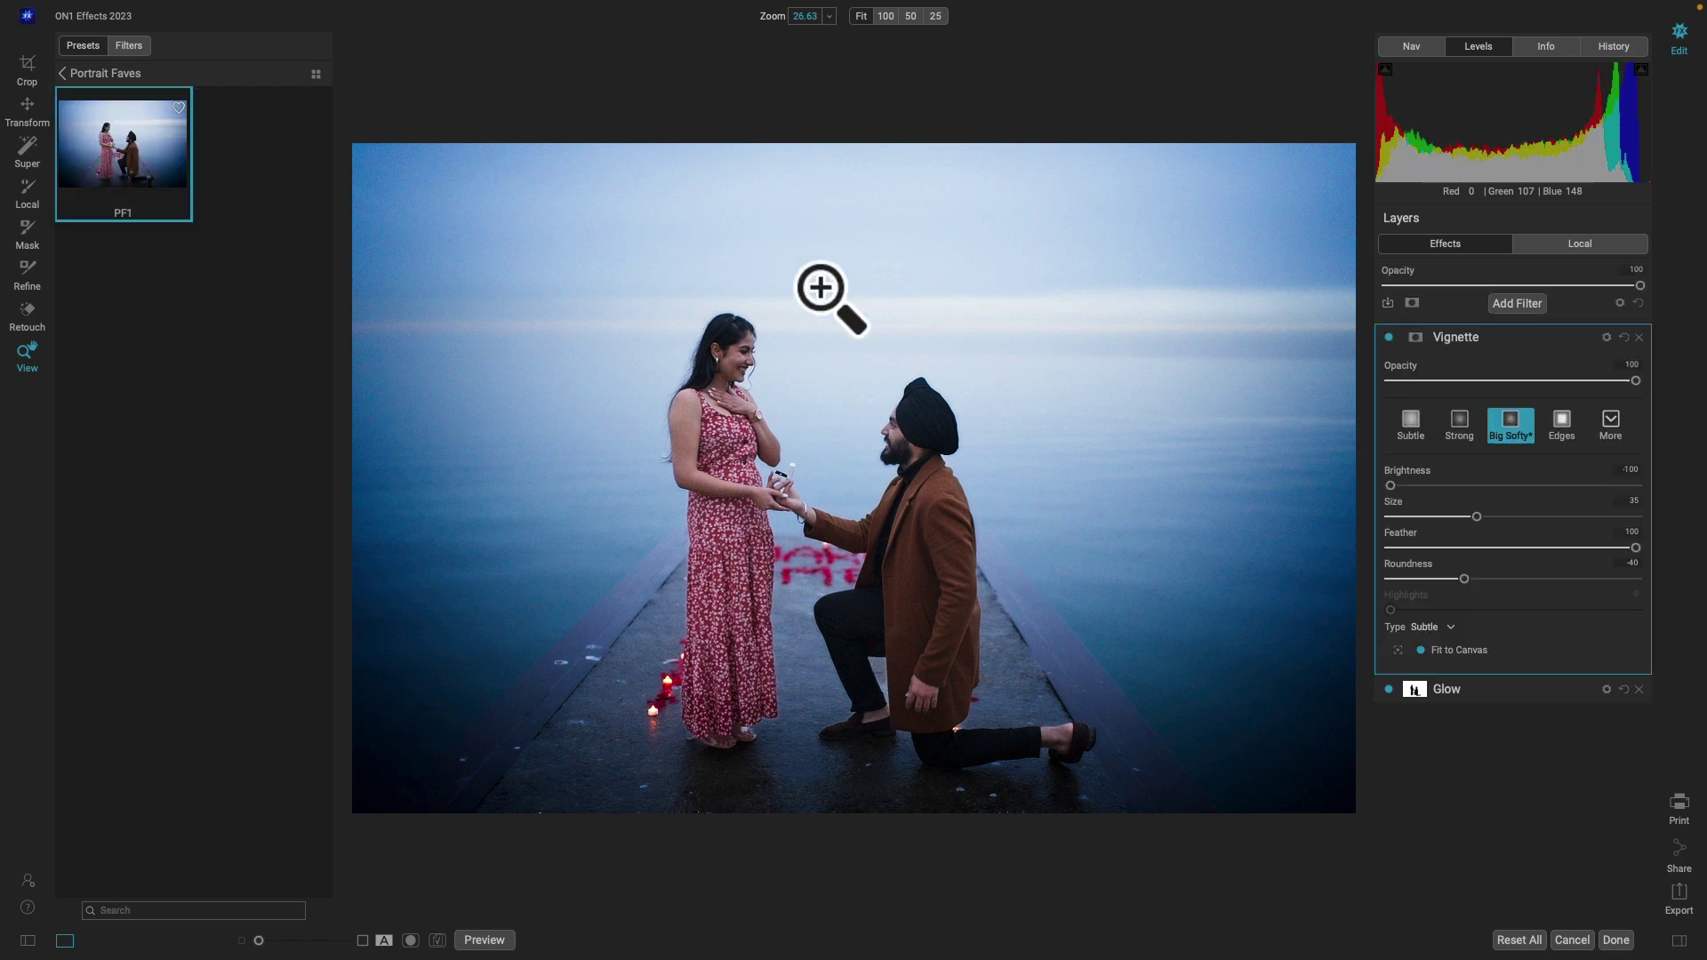
Compare Glow and Vignette on and off, then lower Vignette opacity to 53.
left_click(1389, 690)
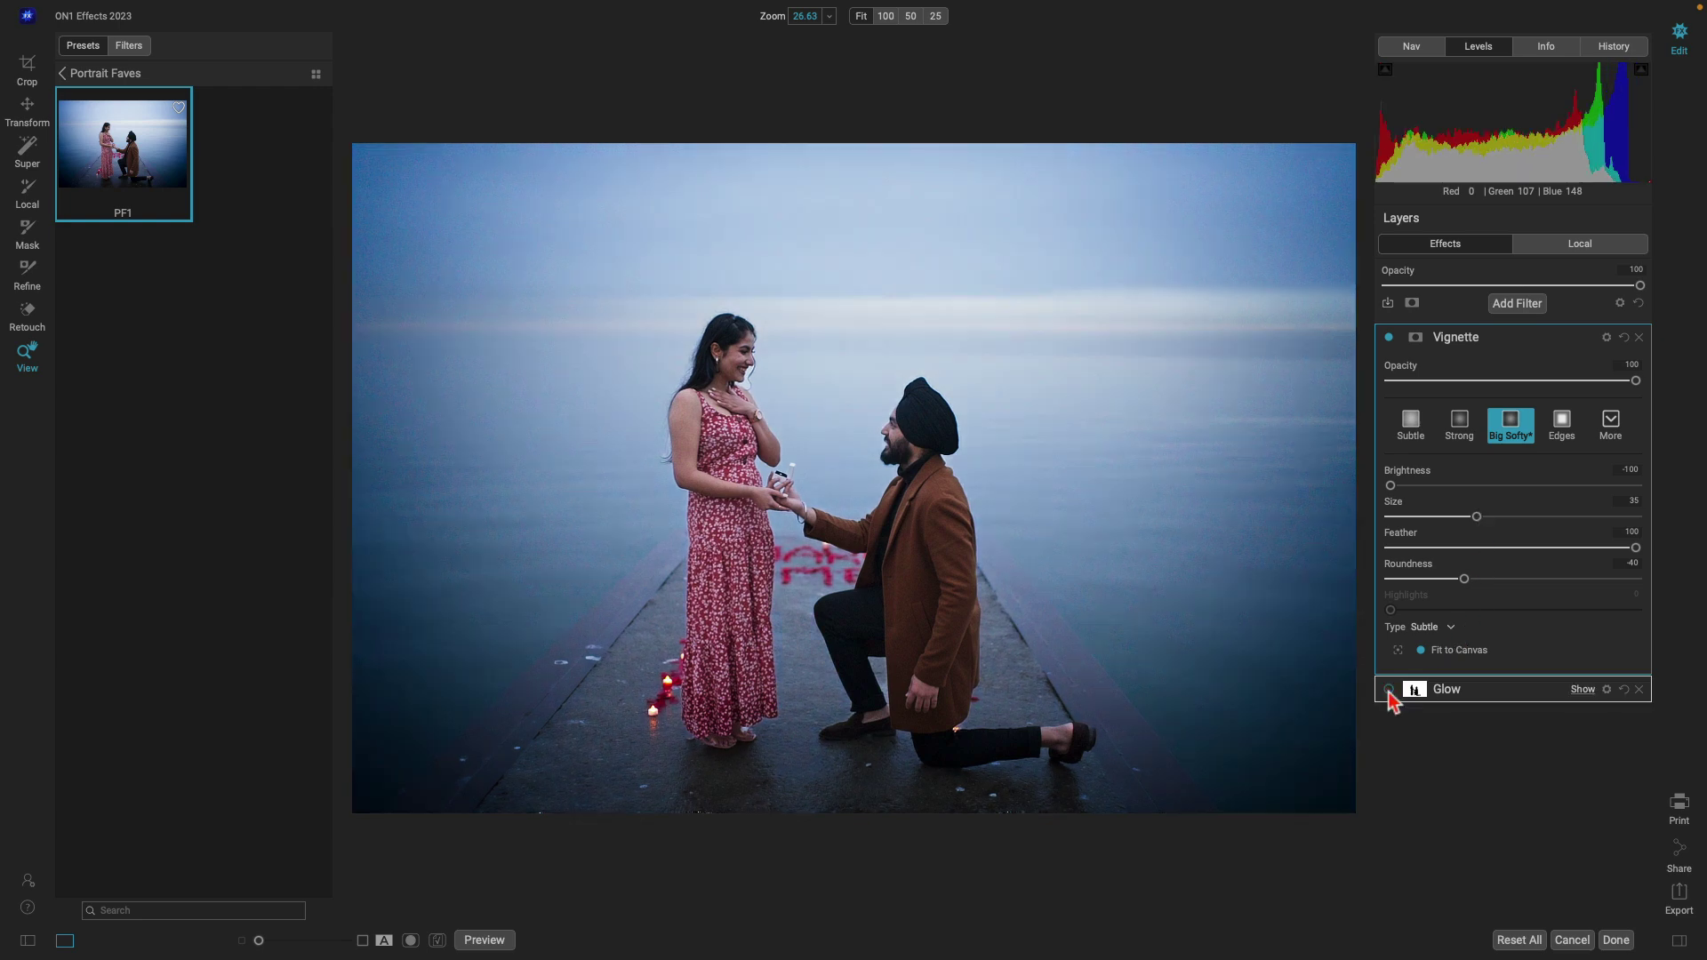
left_click(1389, 690)
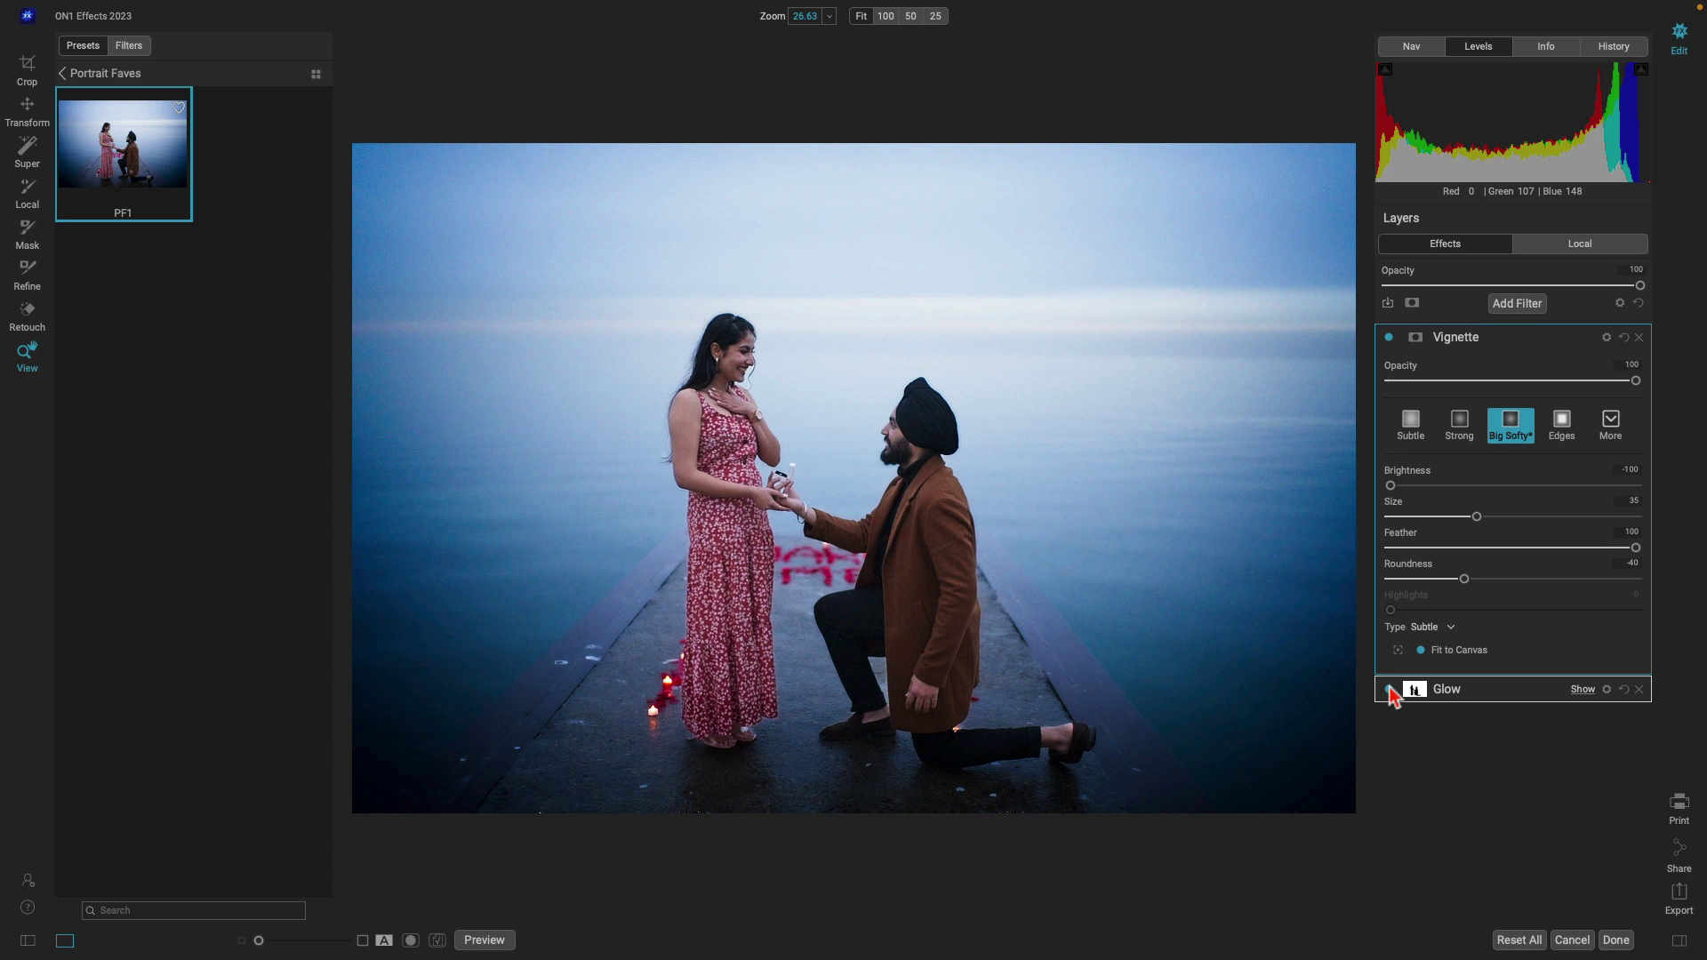
left_click(1389, 338)
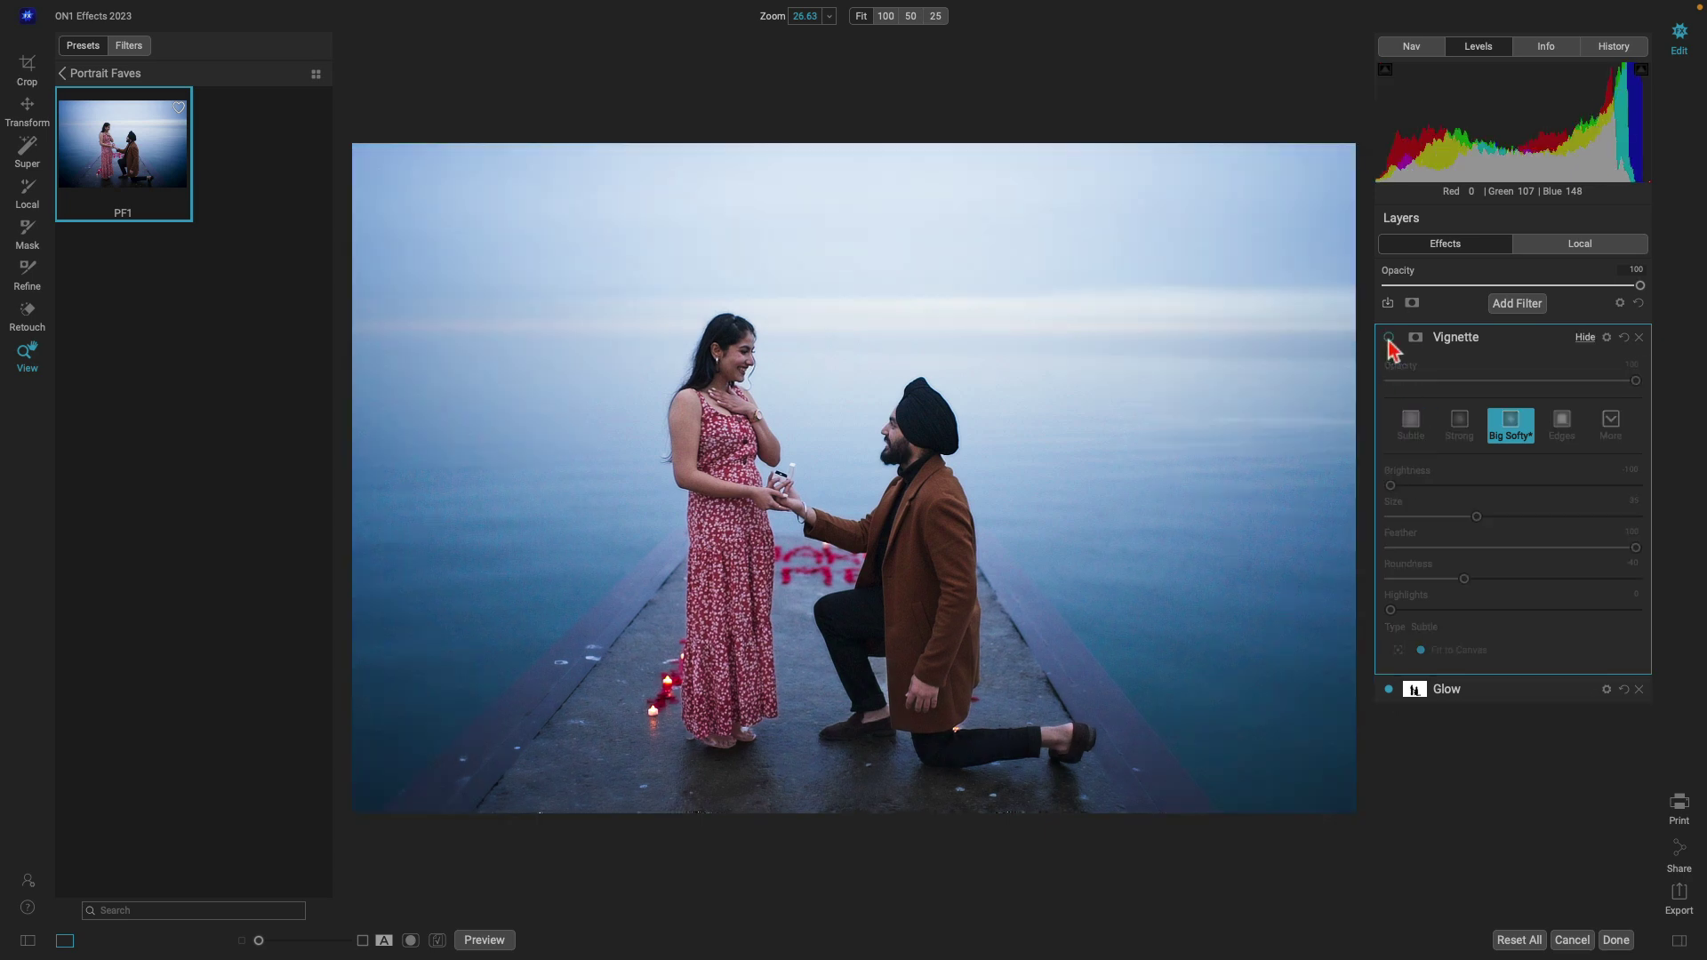
left_click(1388, 339)
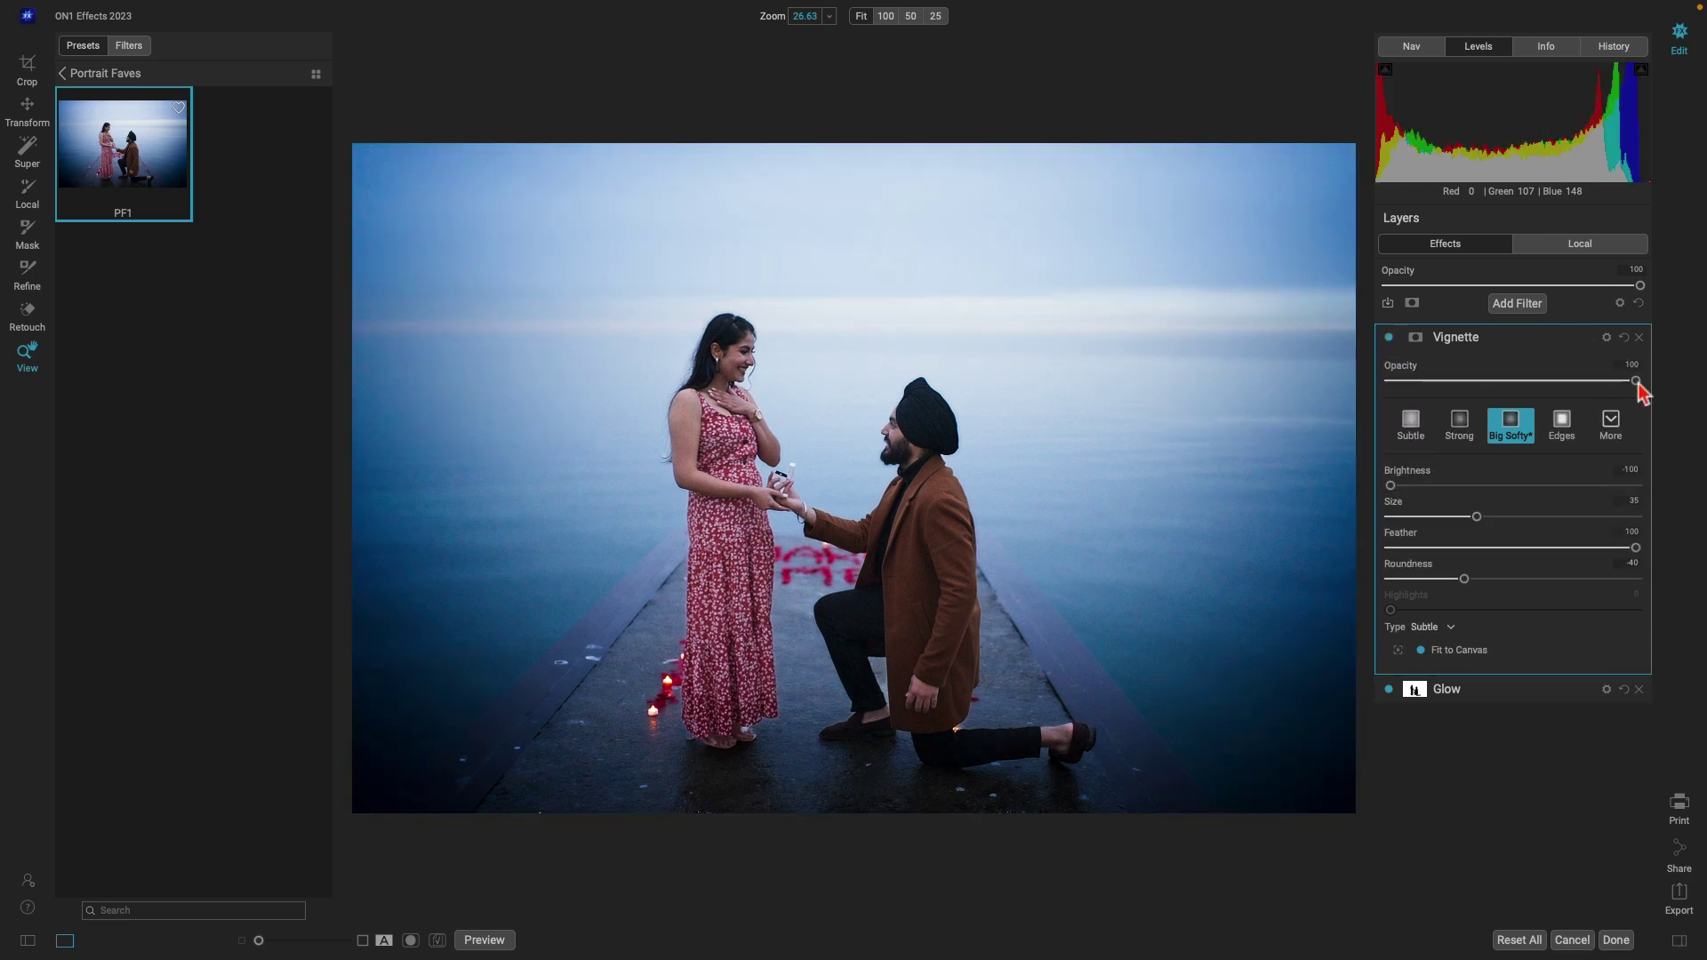
left_click_drag(1636, 380, 1519, 385)
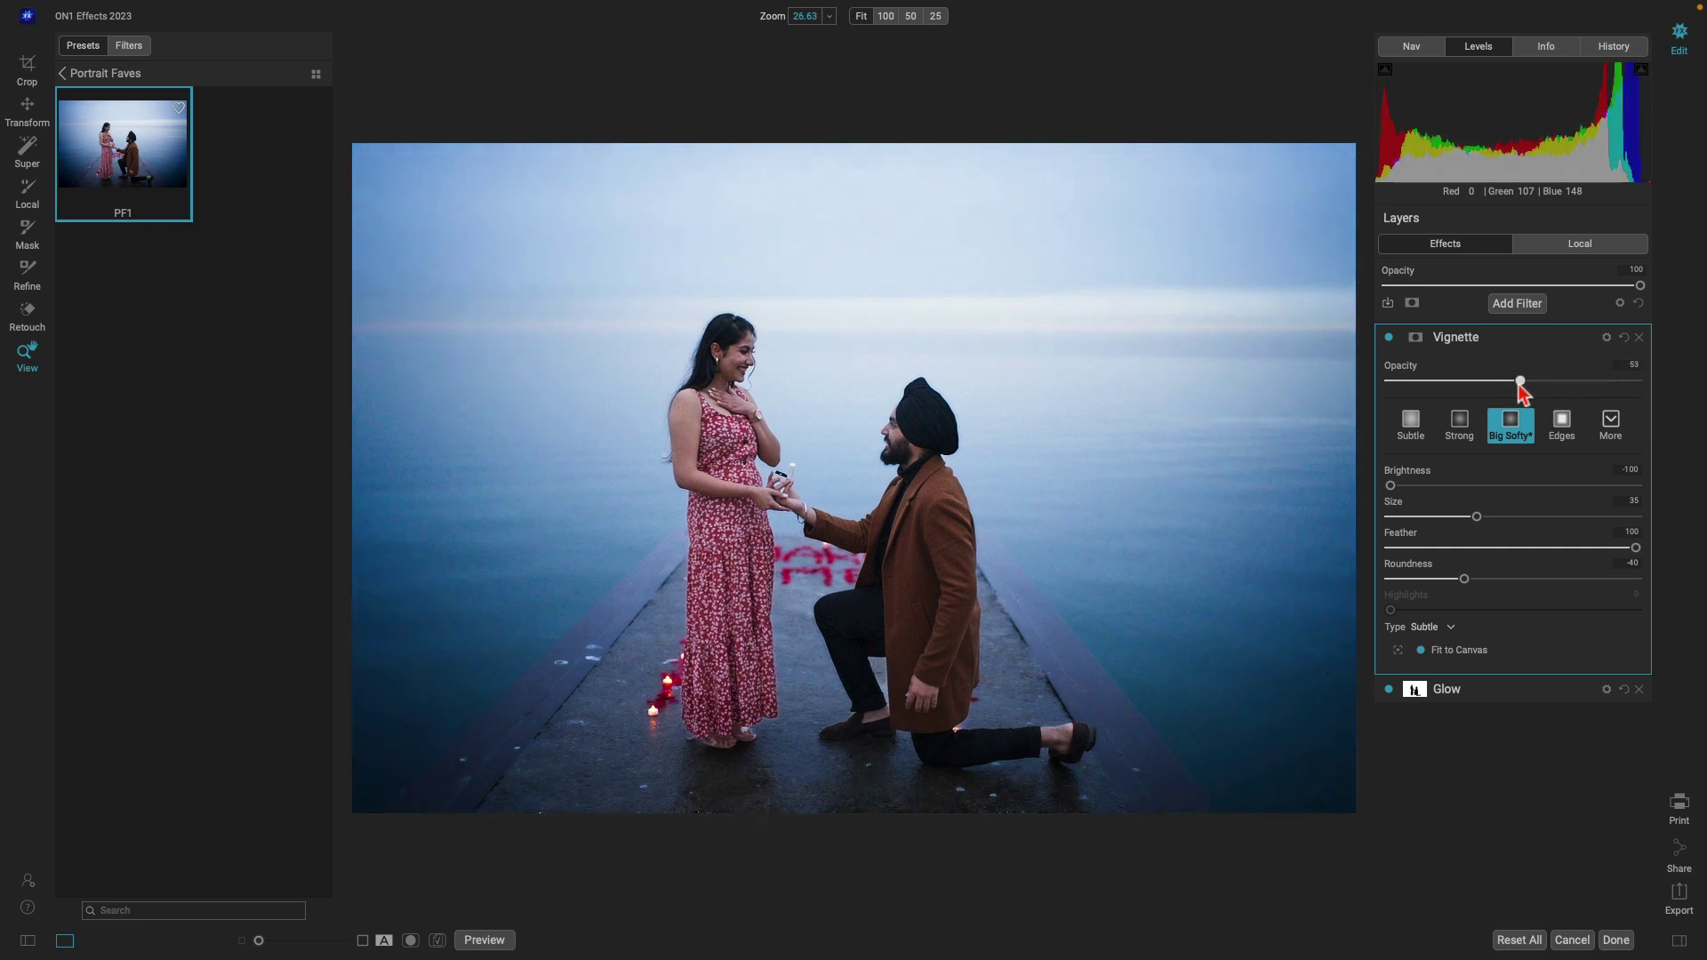
left_click(1586, 247)
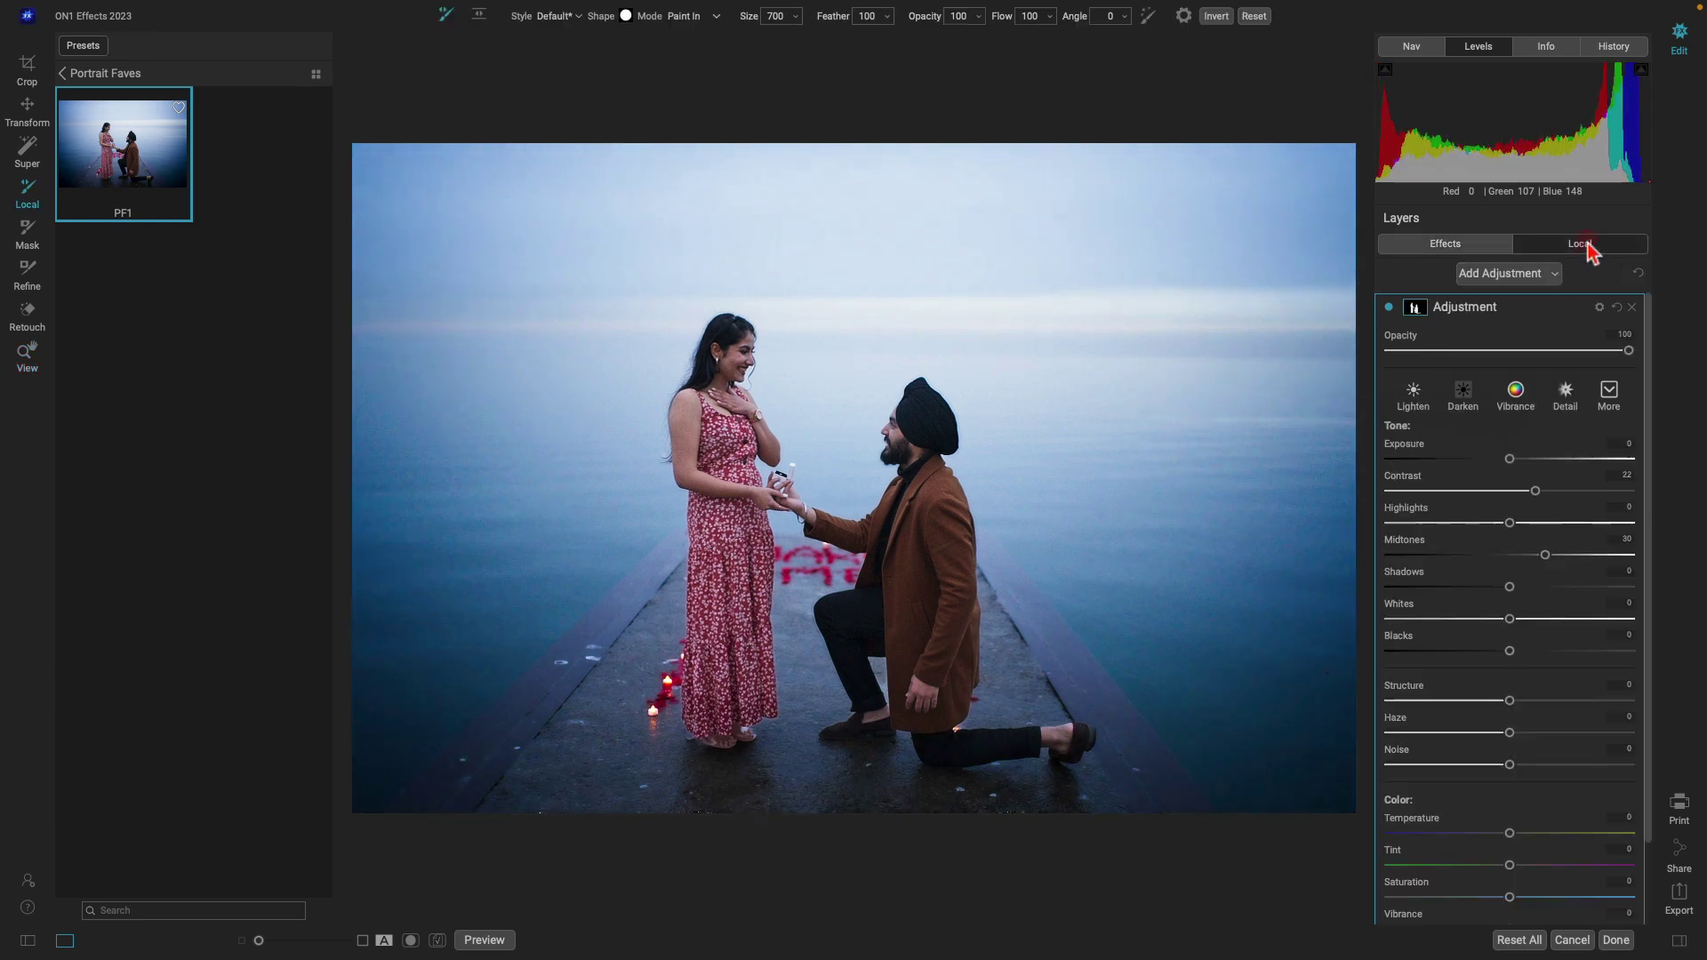
left_click(1389, 309)
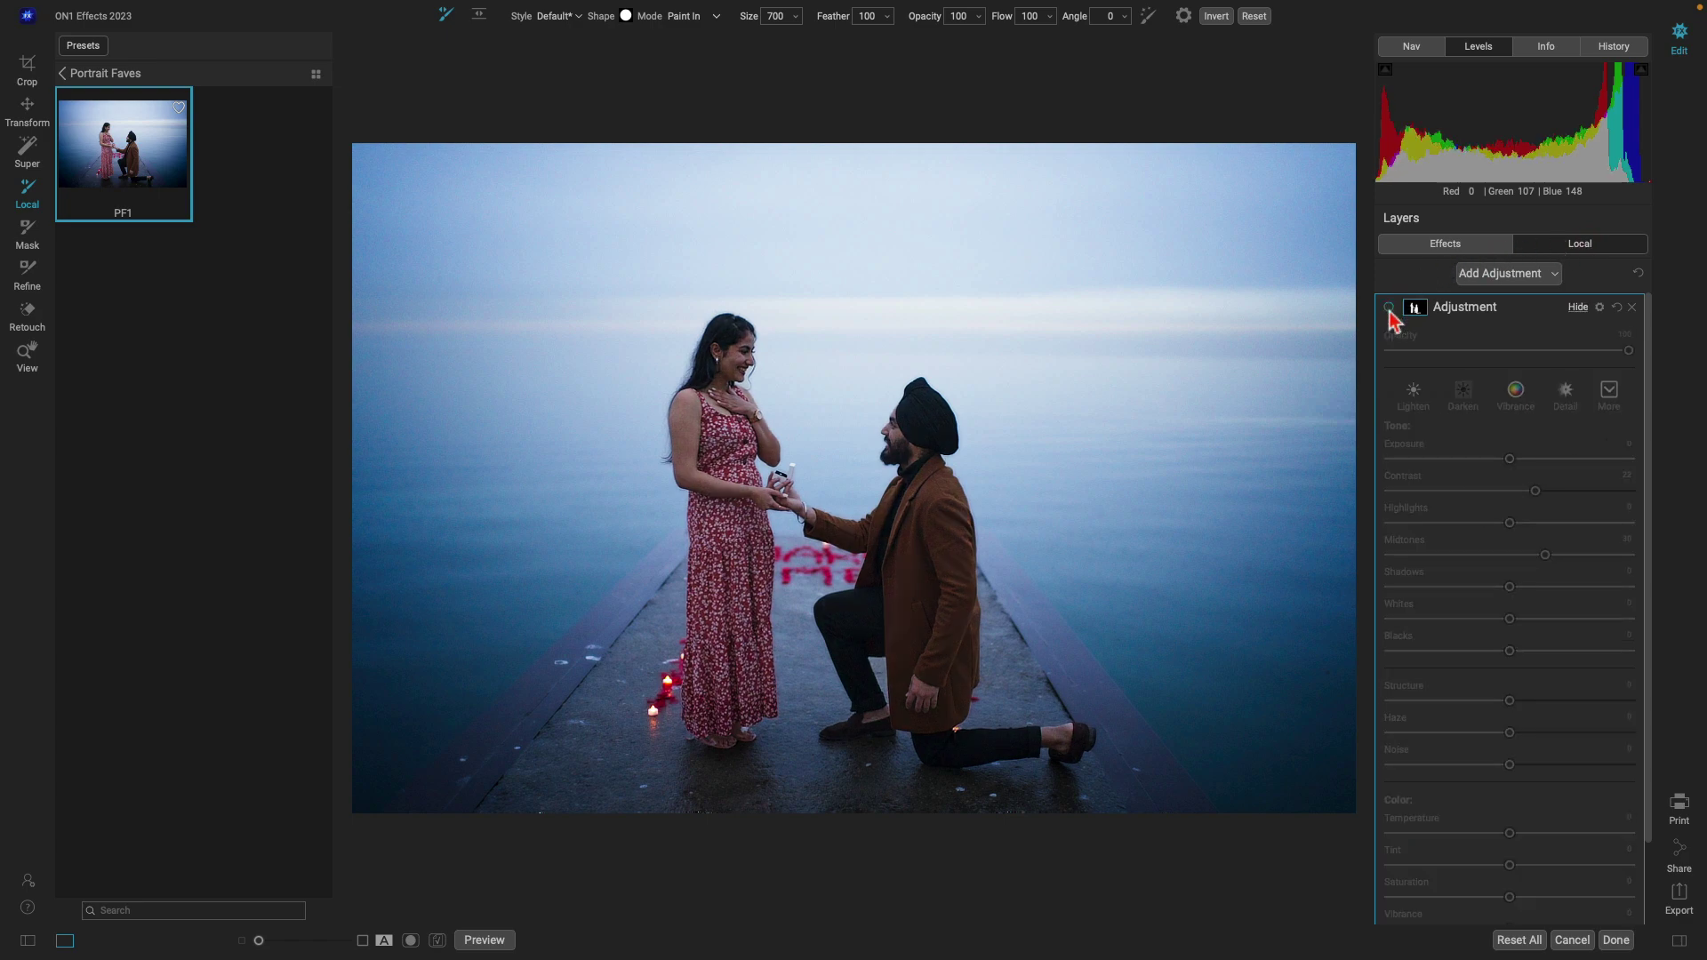
left_click(1389, 308)
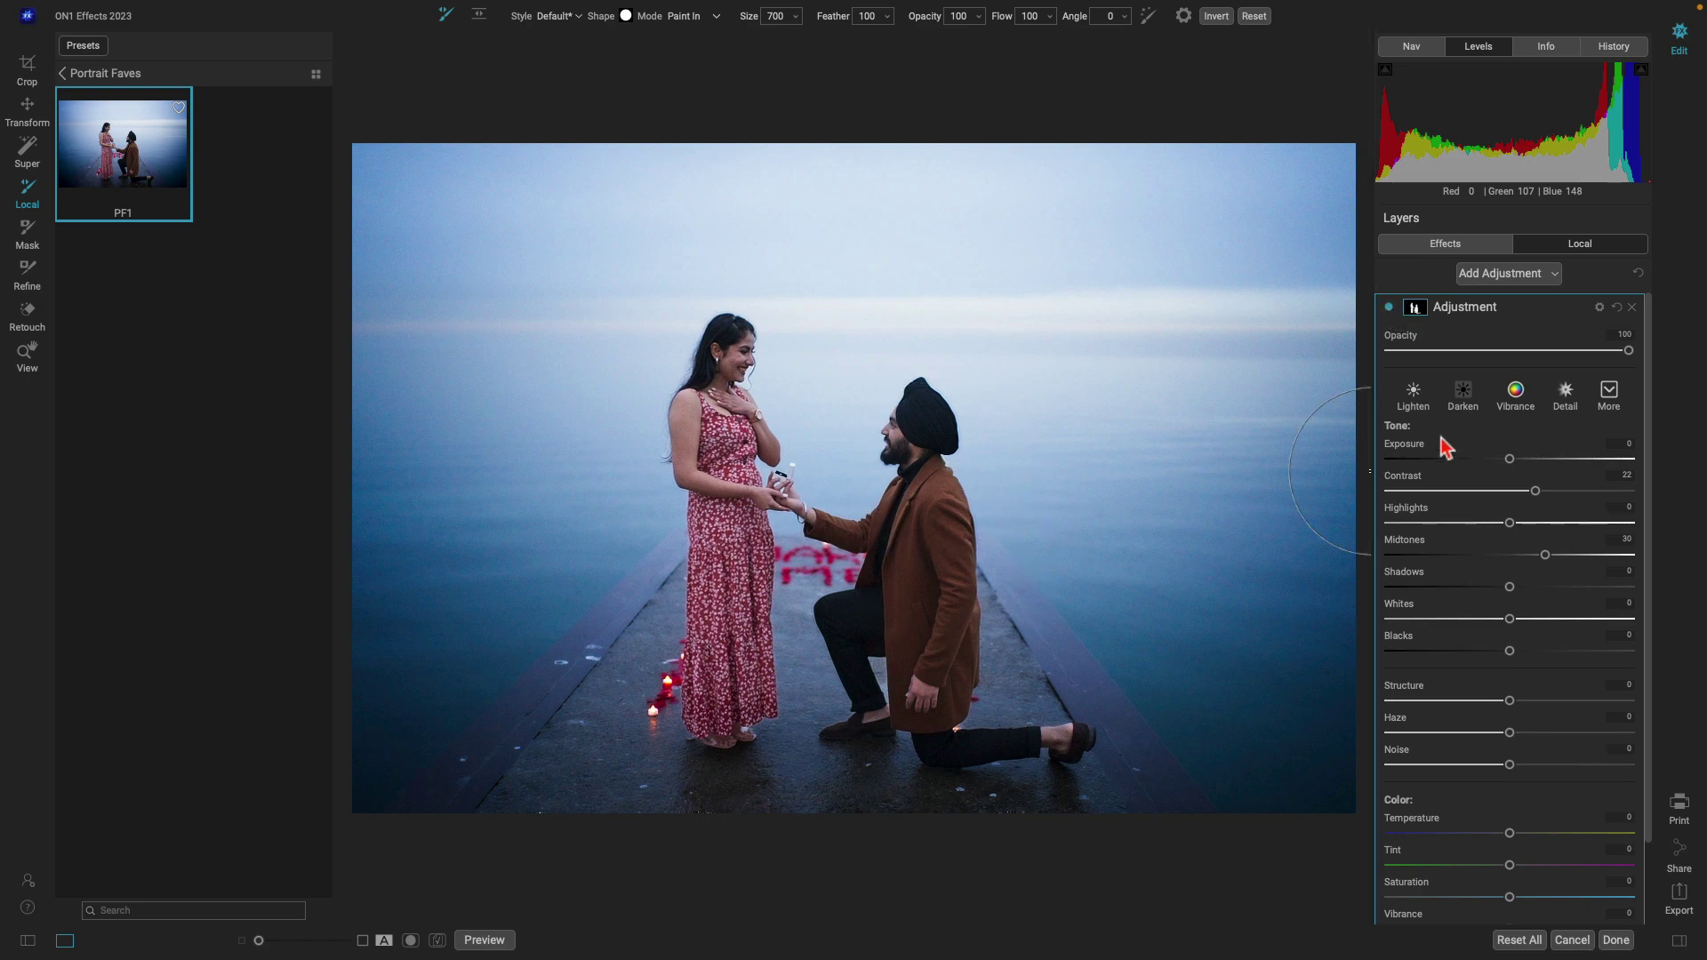
left_click(1389, 307)
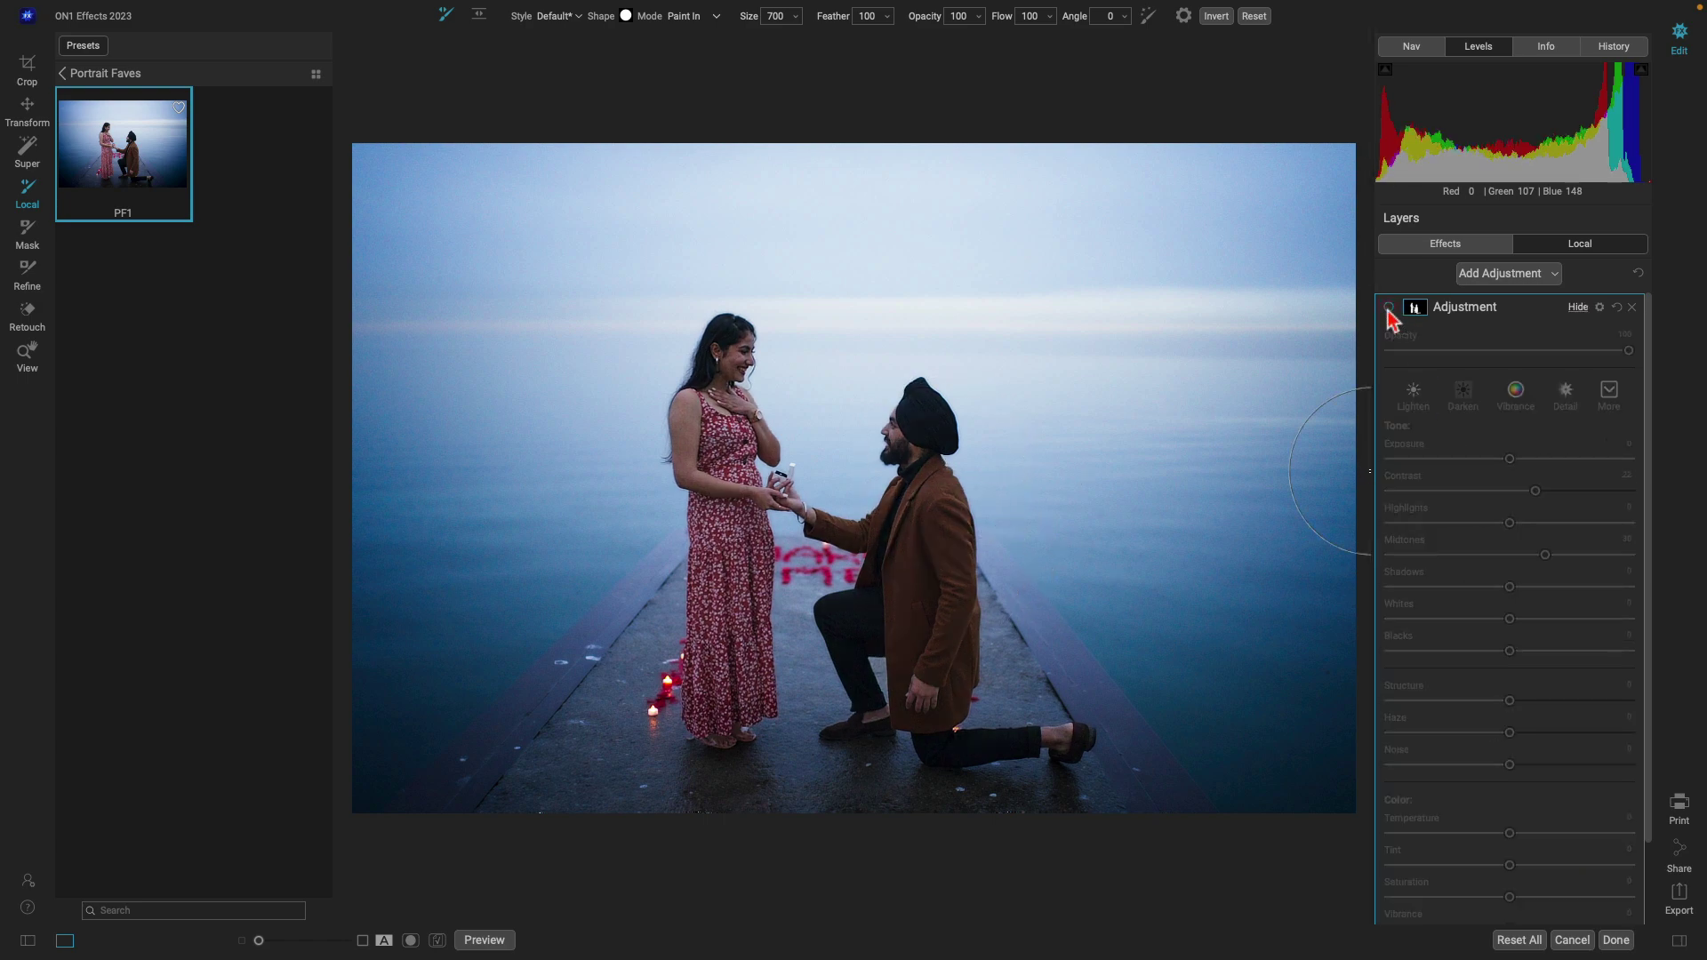
left_click(1388, 307)
key("z")
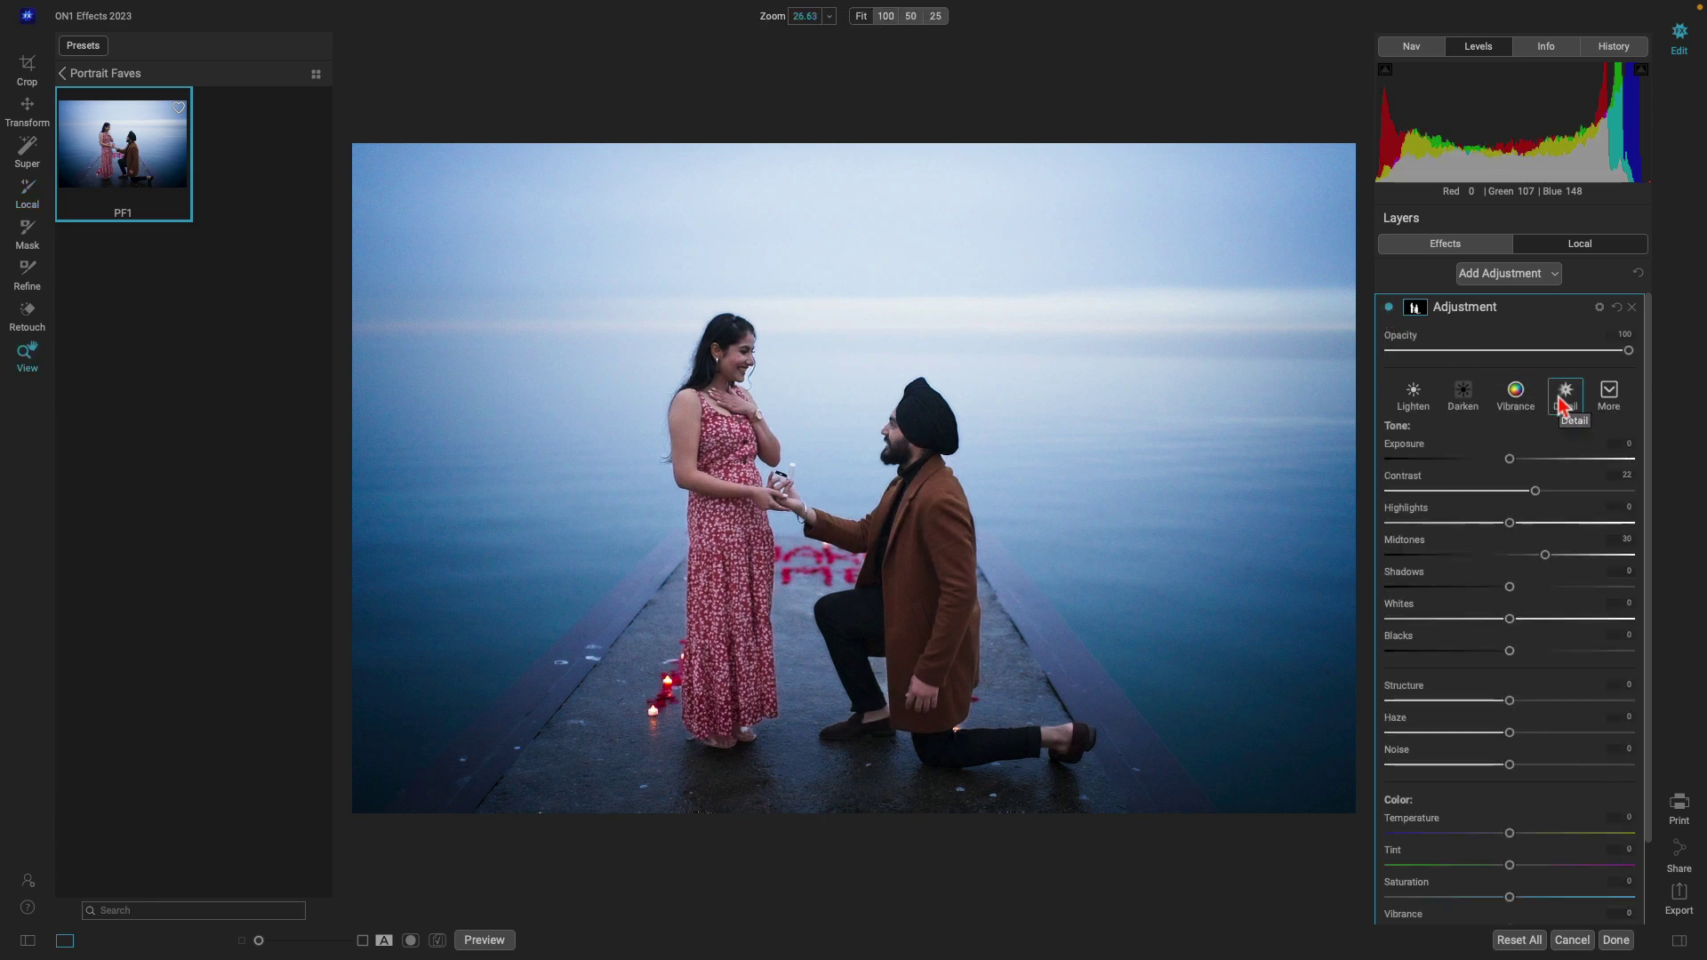
key("backslash")
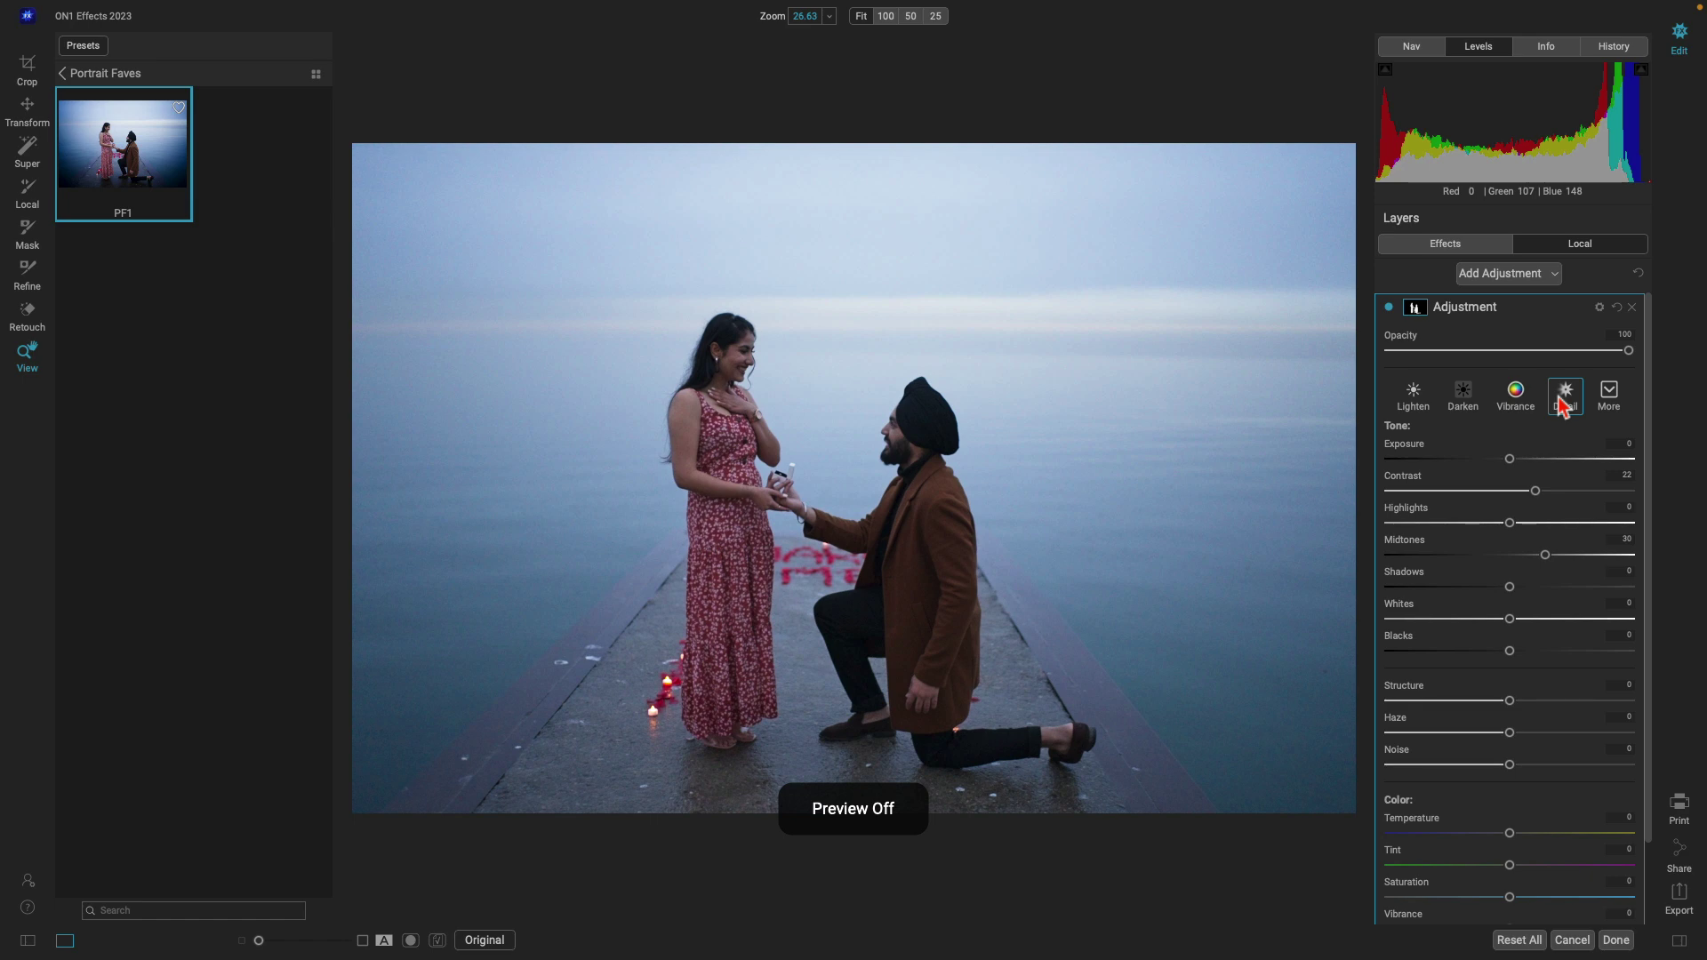
key("backslash")
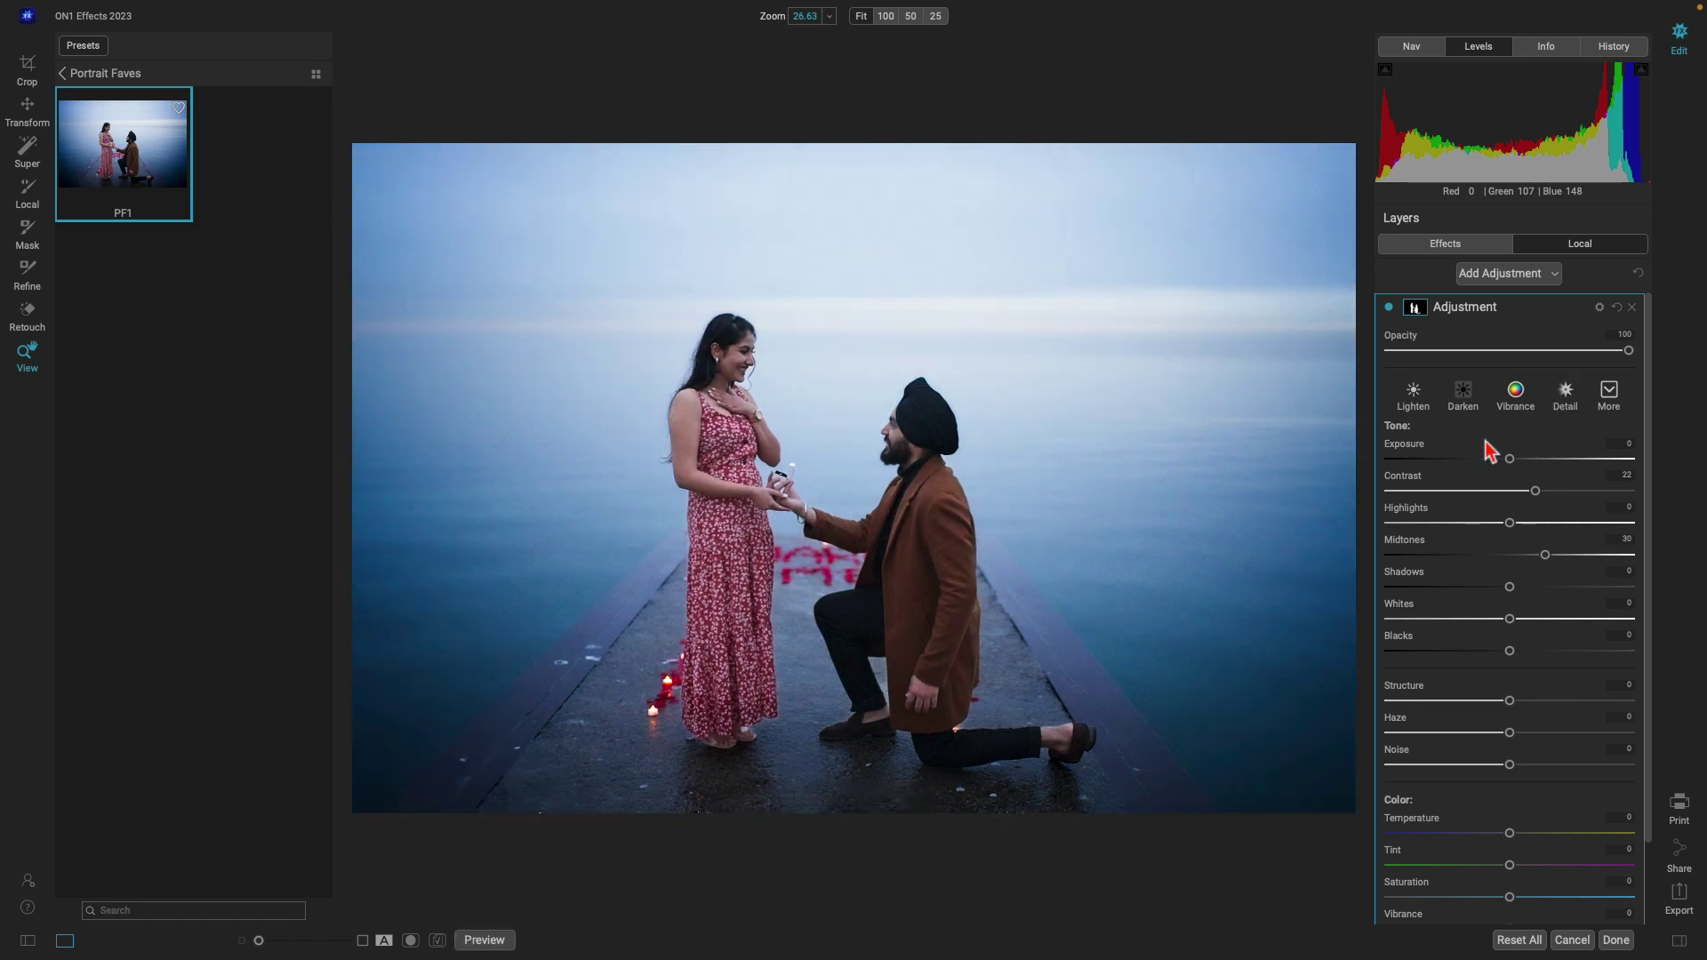